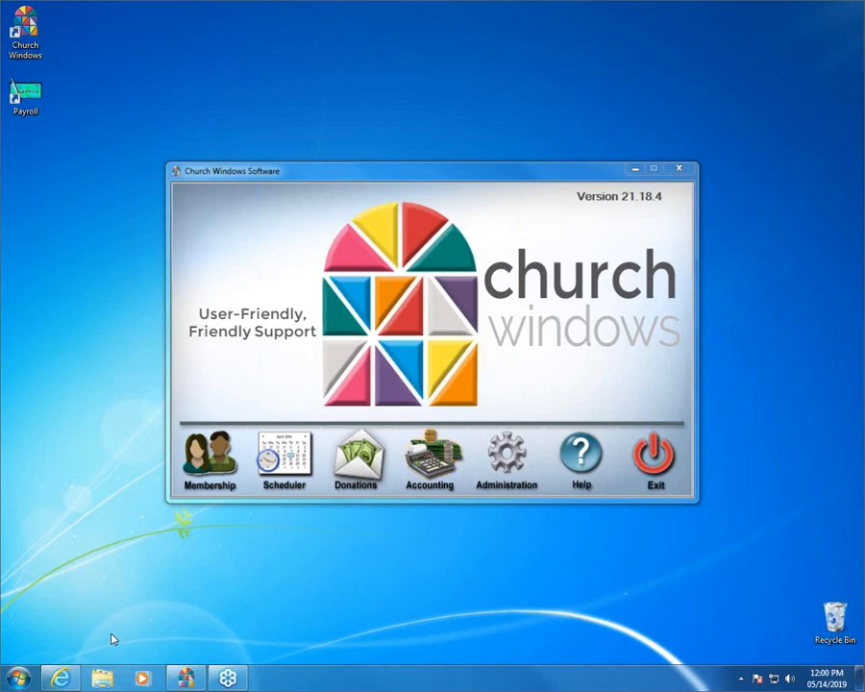
- Switch to the web browser and open the support article "Accounting: Asset Direct Purchase (v19 & Newer)" from the asset search results
left_click(67, 679)
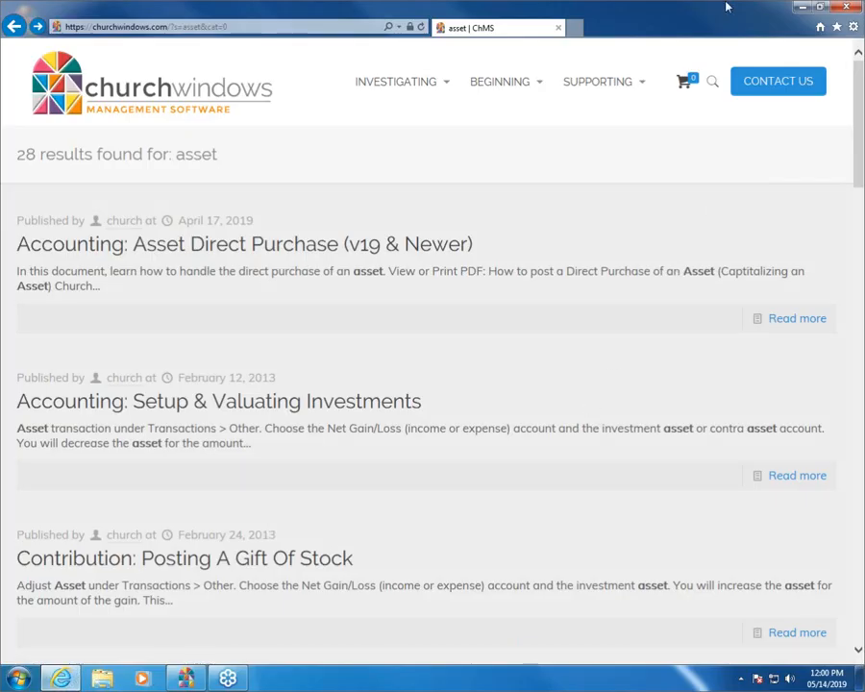
mouse_move(353, 109)
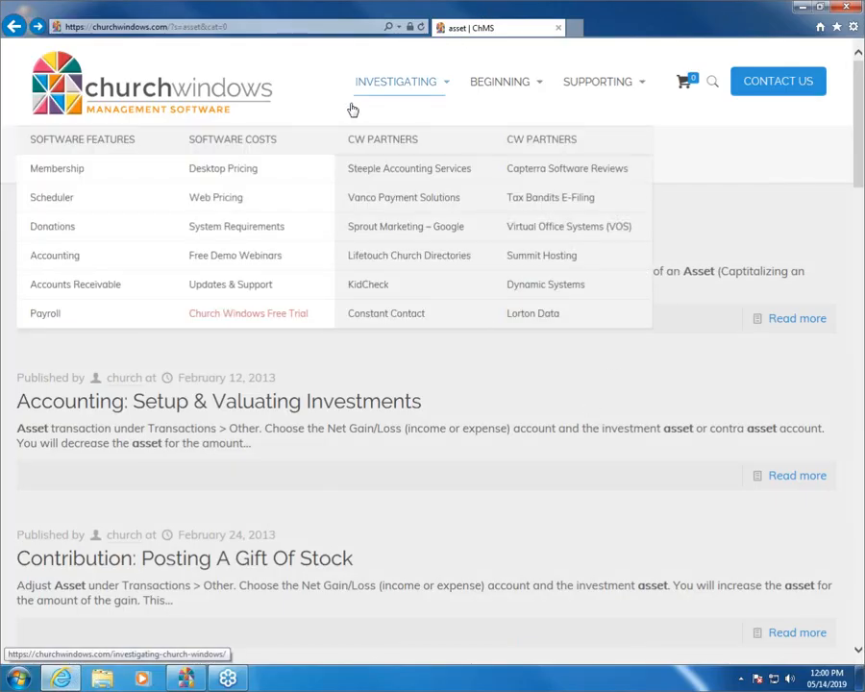
mouse_move(608, 100)
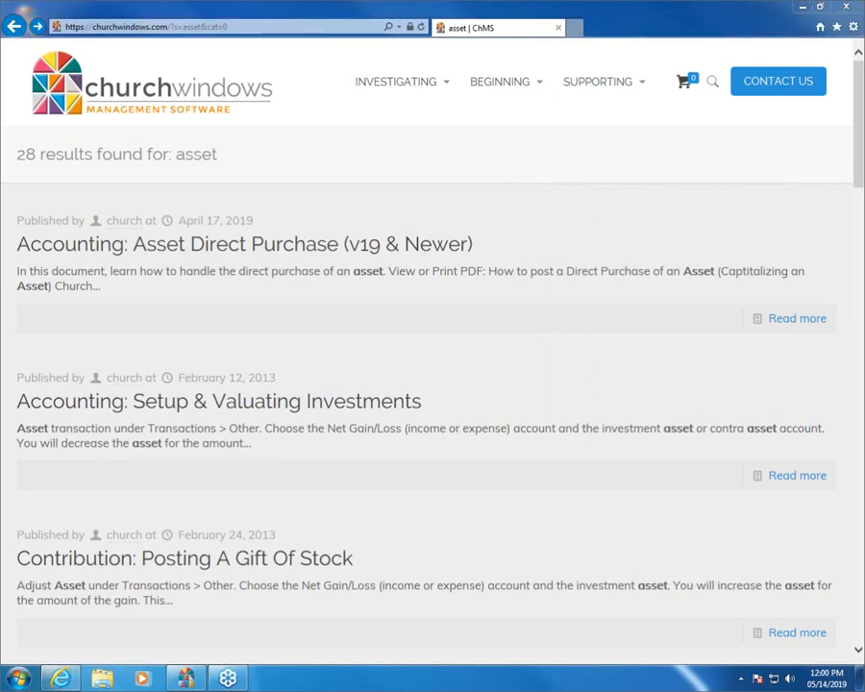
mouse_move(29, 205)
left_mouse_down()
mouse_move(611, 206)
mouse_move(425, 275)
mouse_move(63, 274)
mouse_move(29, 220)
left_mouse_up()
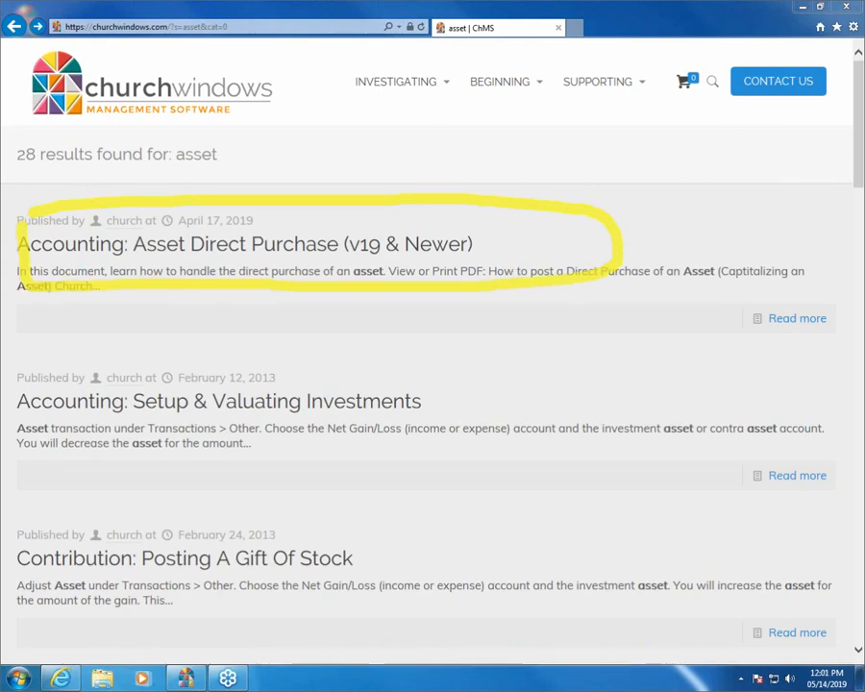
left_click(368, 241)
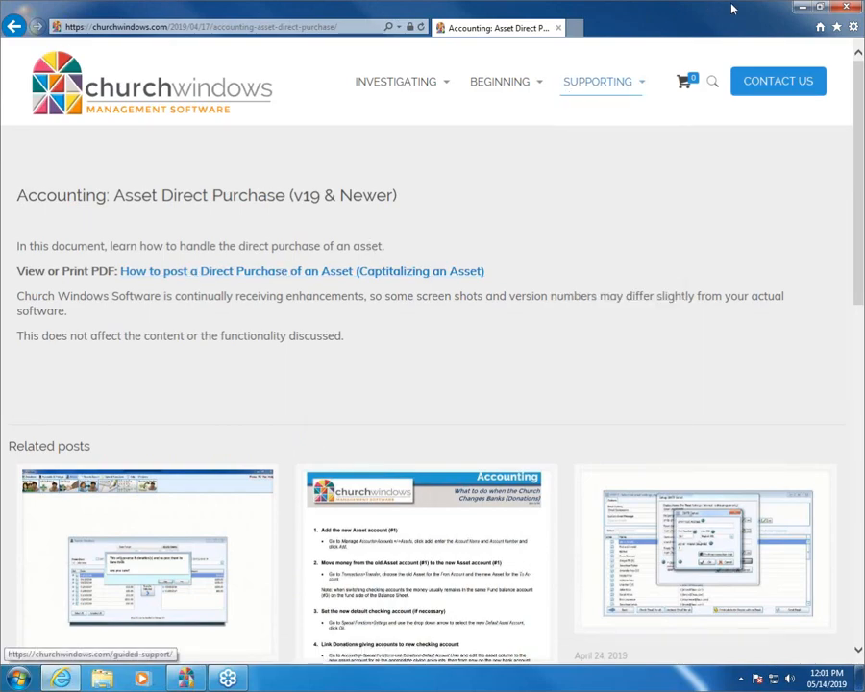
- Return to Church Windows and open the Chart of Accounts in the Accounting module
left_click(803, 12)
left_click(448, 460)
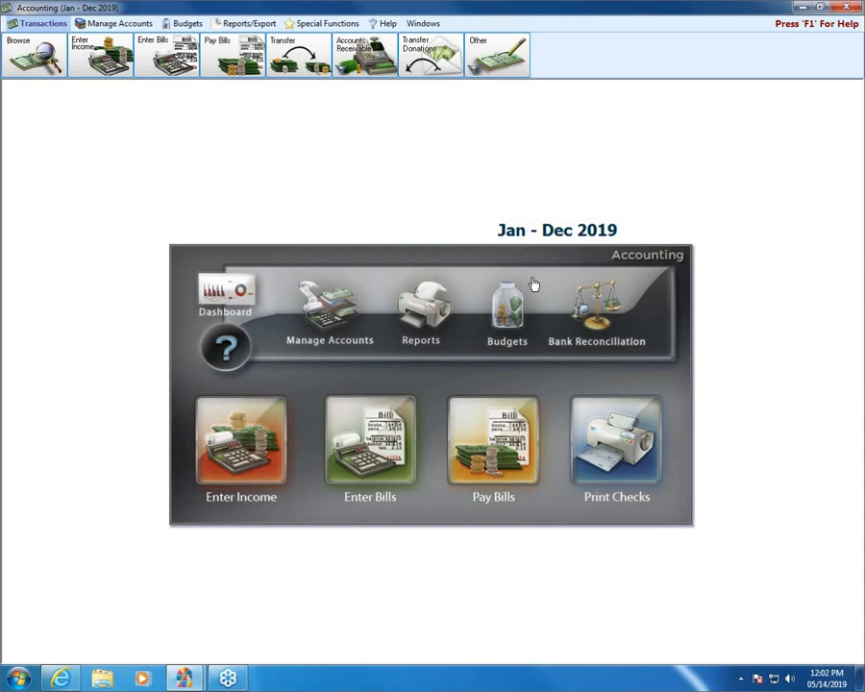
left_click(353, 330)
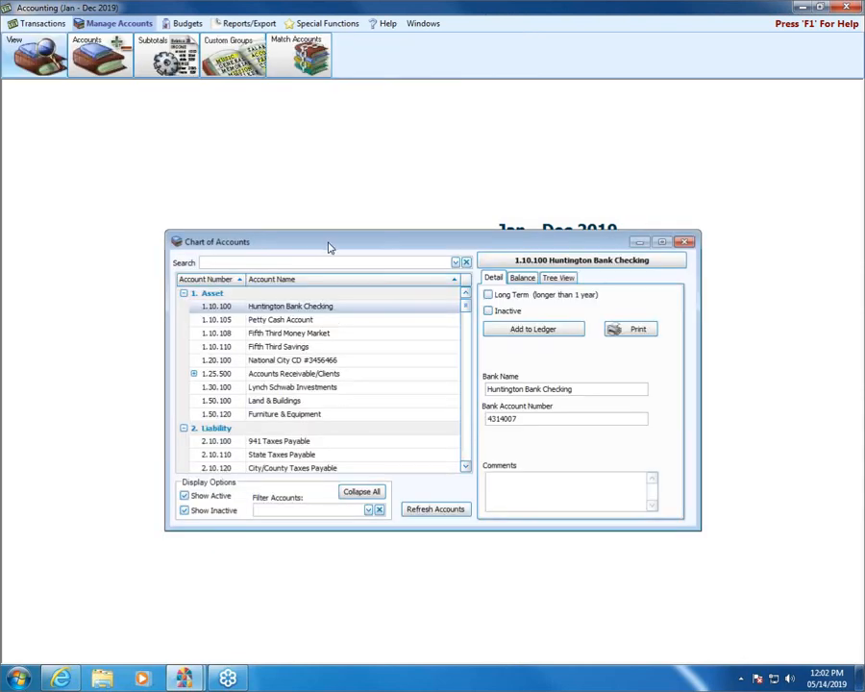
left_click_drag(340, 236, 335, 239)
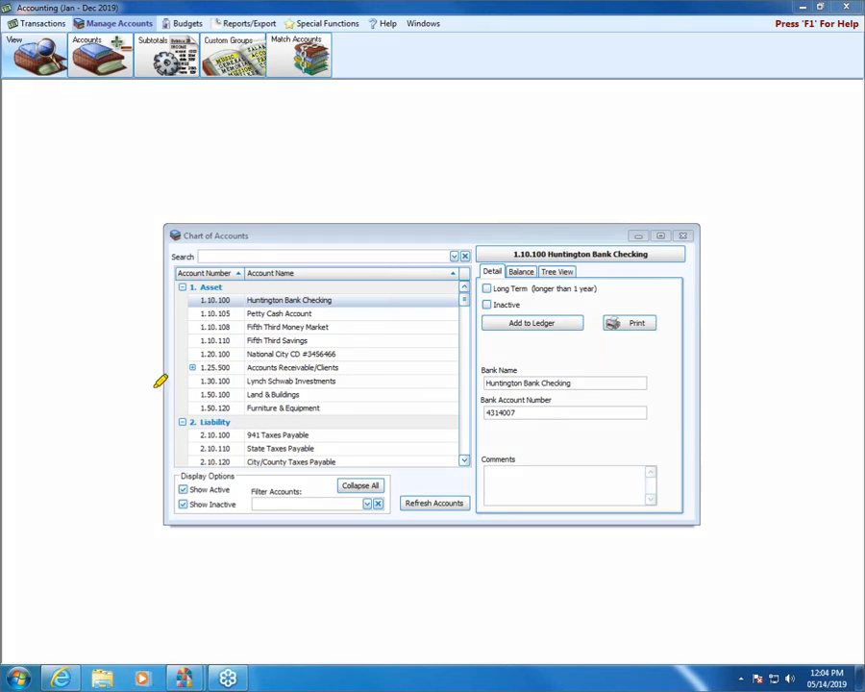
- Collapse all account groups, expand Fund Balance, and view the details of the Net Fixed Asset Fund Balance account
mouse_move(149, 390)
left_mouse_down()
mouse_move(196, 402)
mouse_move(174, 411)
mouse_move(210, 414)
mouse_move(183, 414)
mouse_move(197, 414)
left_mouse_up()
left_click(363, 485)
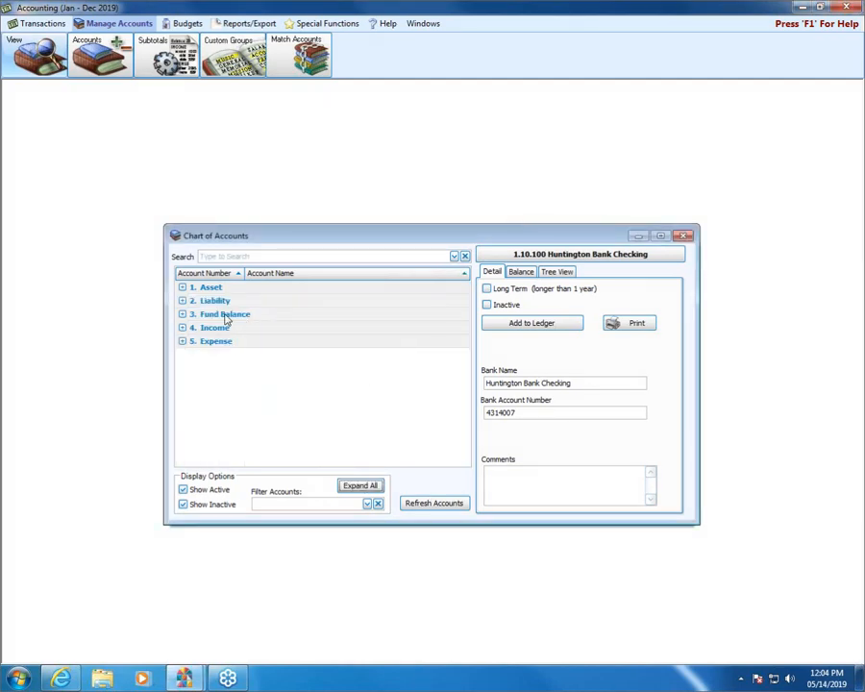
left_click(183, 314)
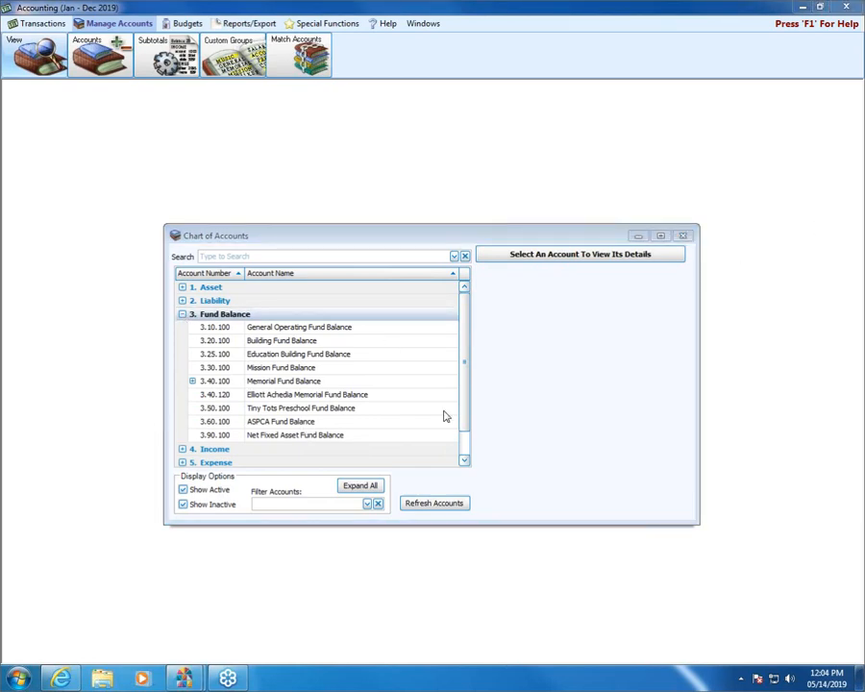
left_click(353, 437)
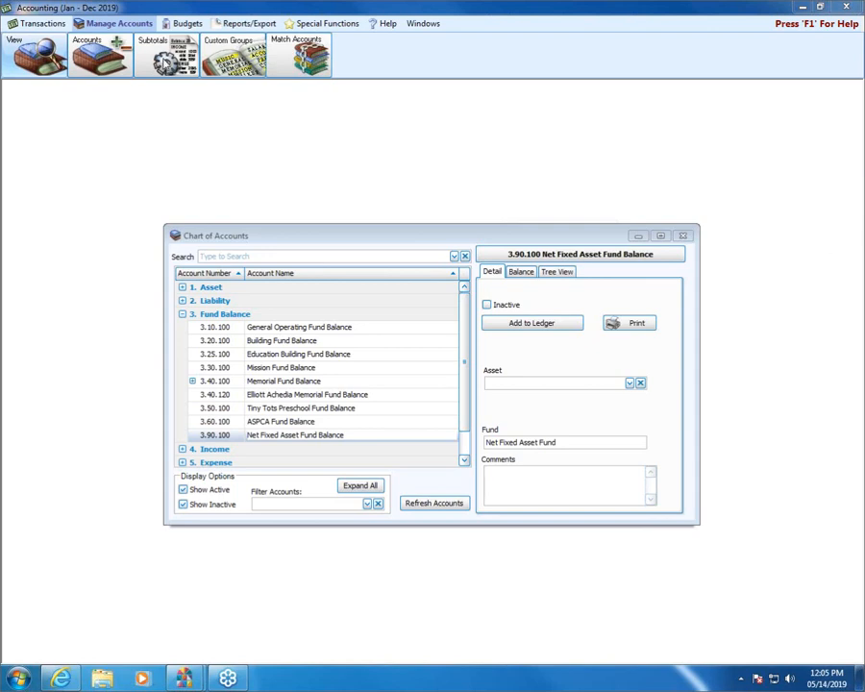
- Show the account types available for editing, point out the Asset type with an arrow, and return to the Chart of Accounts
left_click(79, 48)
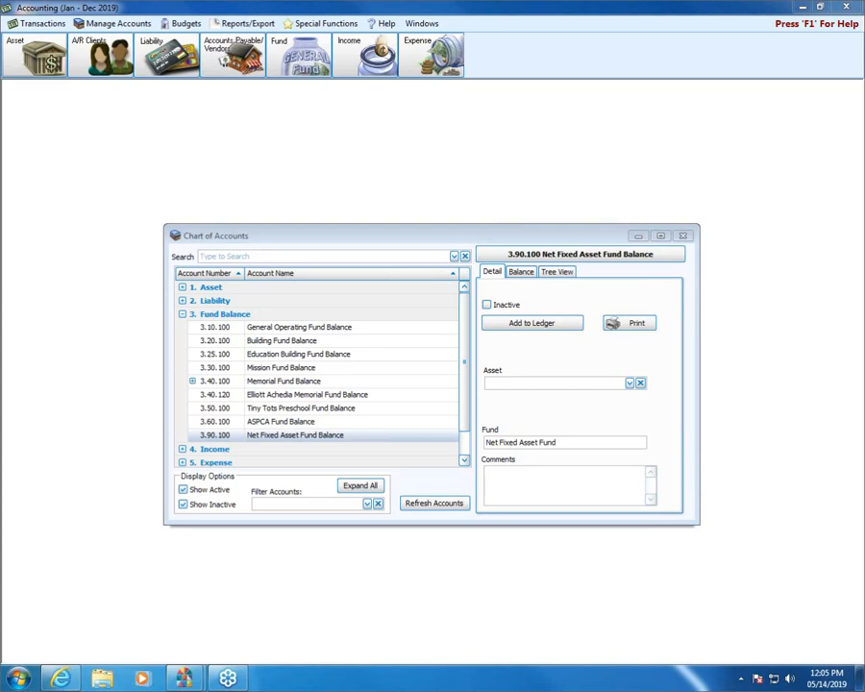
left_click_drag(35, 95, 85, 176)
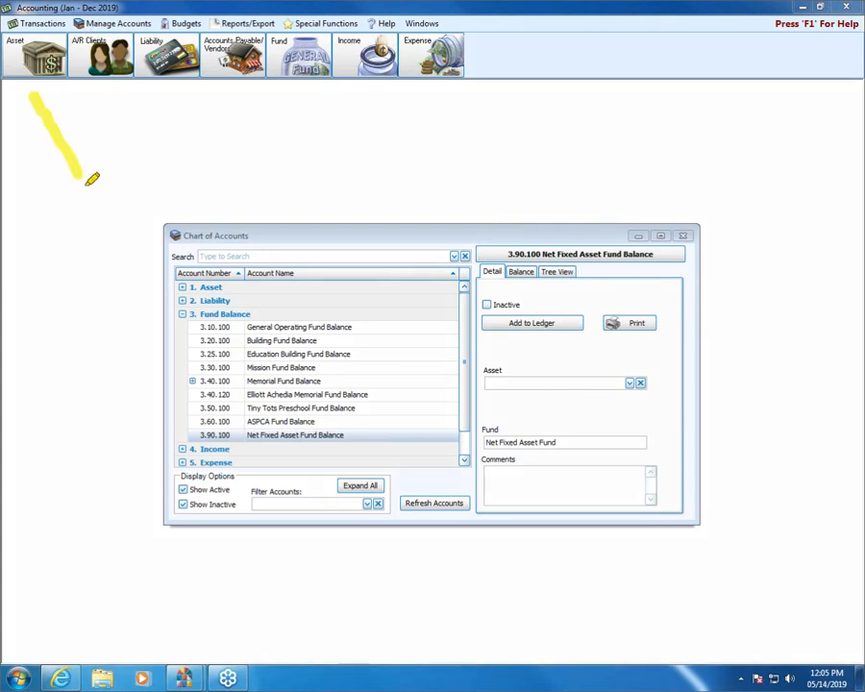
mouse_move(37, 97)
left_mouse_down()
mouse_move(27, 123)
mouse_move(37, 98)
mouse_move(82, 107)
left_mouse_up()
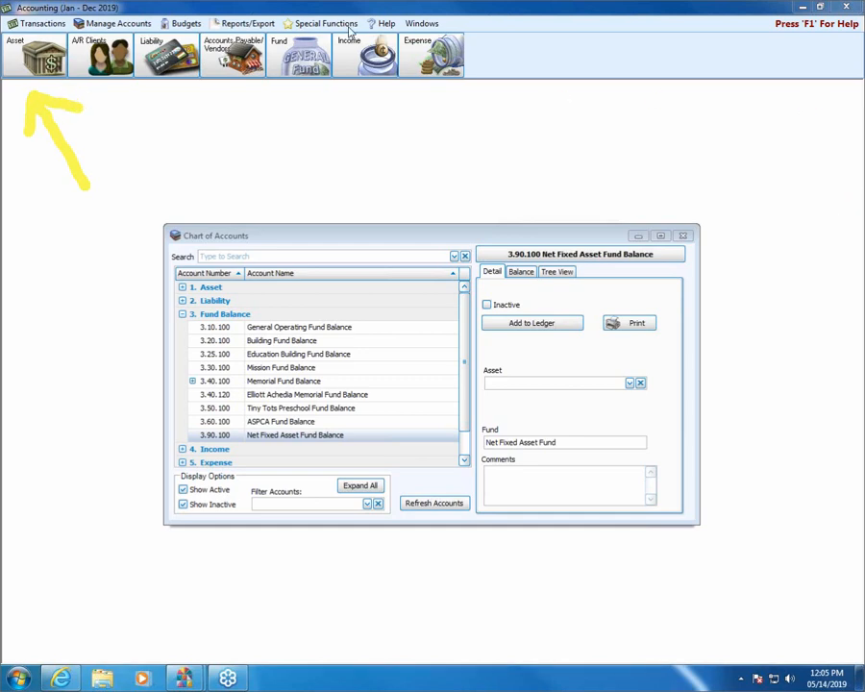
left_click(38, 46)
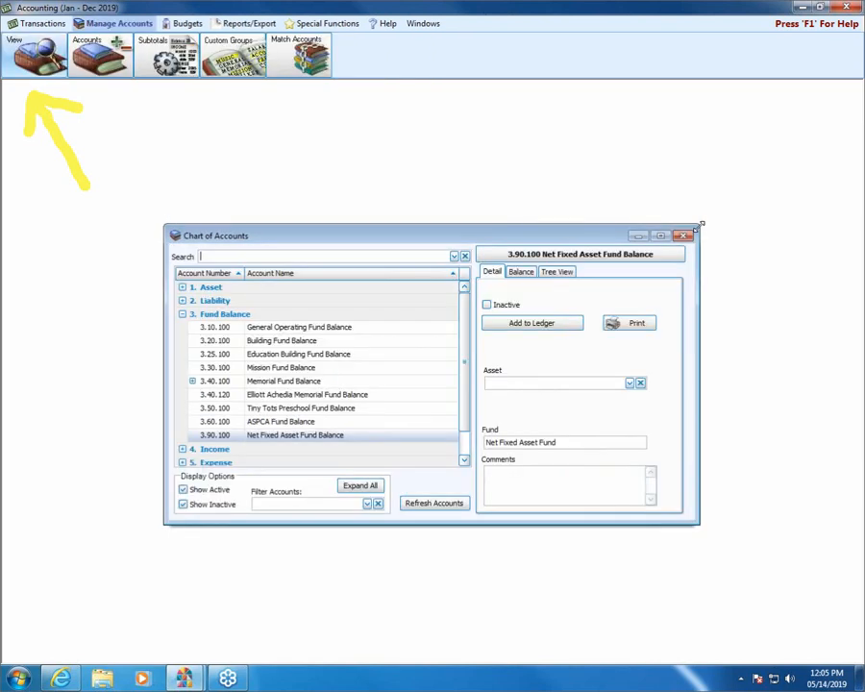
- Collapse the Fund Balance group, expand the Asset group, and show Huntington Bank Checking in the account tree
left_click(183, 315)
left_click(189, 289)
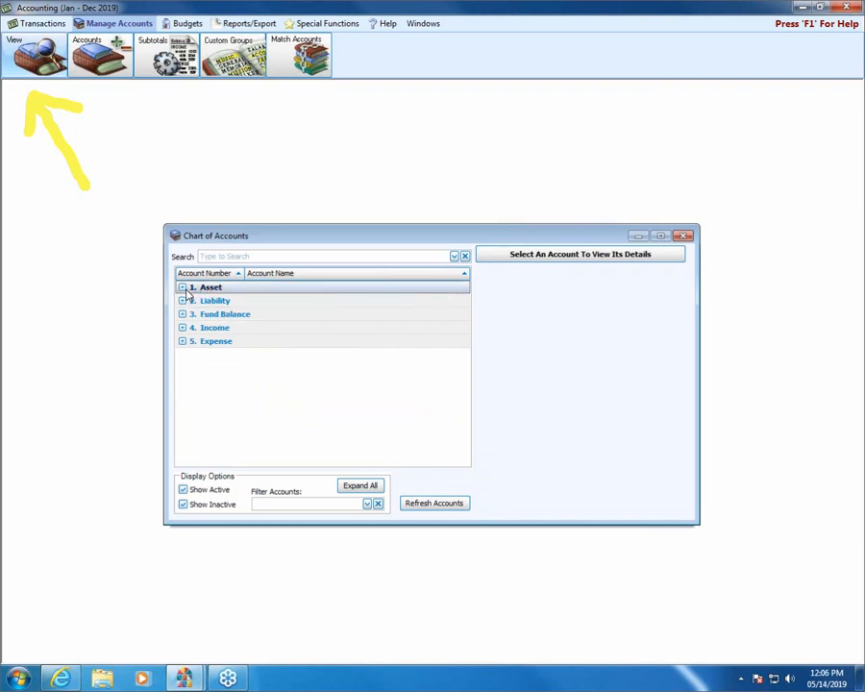
left_click(182, 287)
left_click(205, 300)
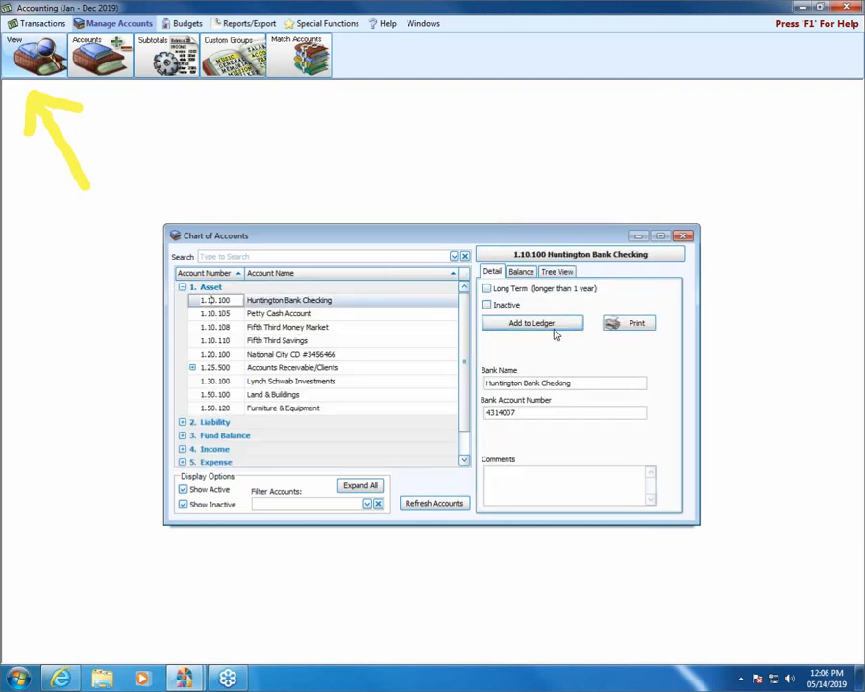
left_click(556, 272)
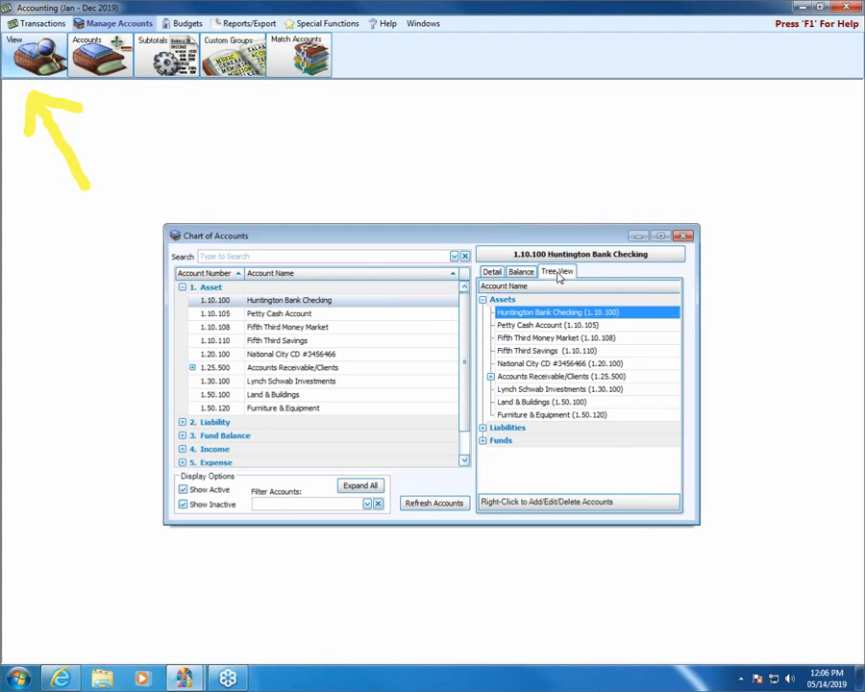
- Start a new asset account from the Assets branch and name it "Church Van"
right_click(500, 306)
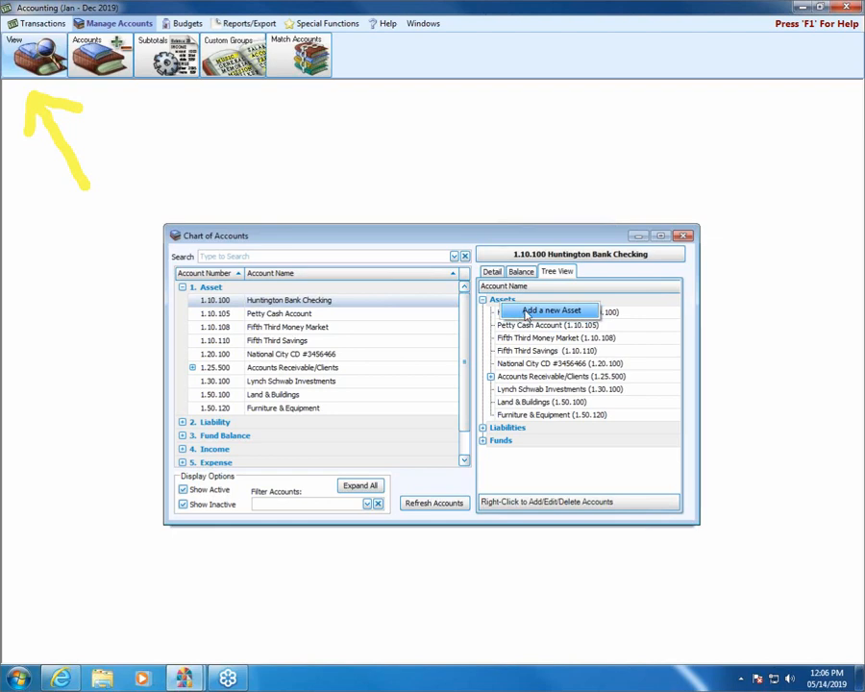
left_click(524, 312)
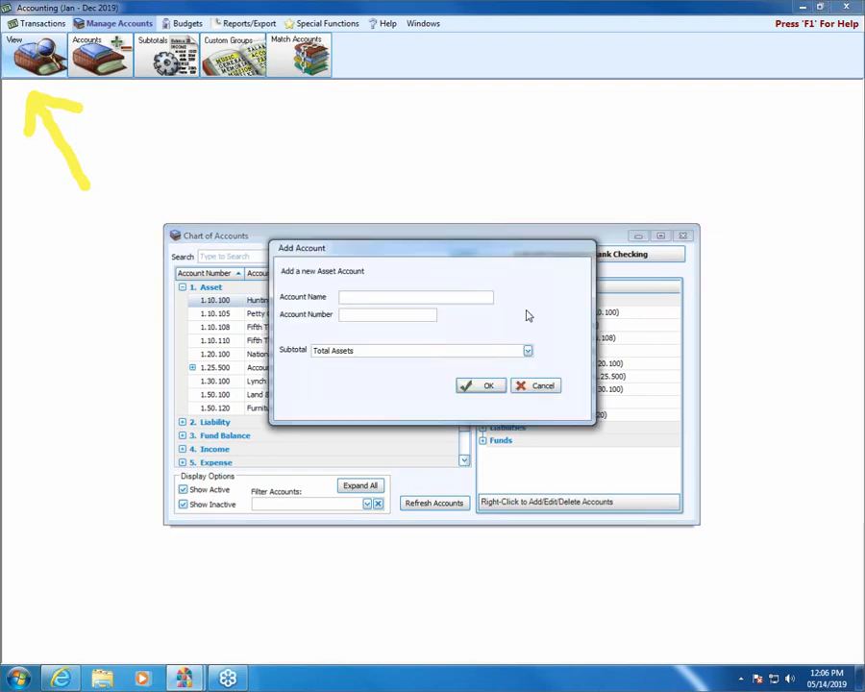
type("Church Van")
key("Tab")
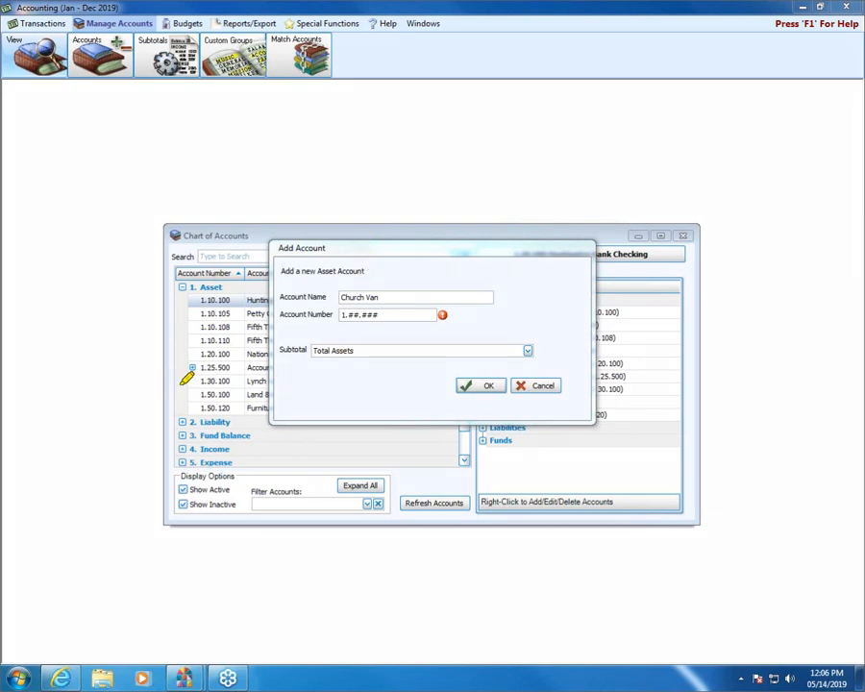
- Give the Church Van account the number 1.50.140, assign it to the Total Fixed Assets subtotal, and save it
left_click_drag(109, 391, 205, 391)
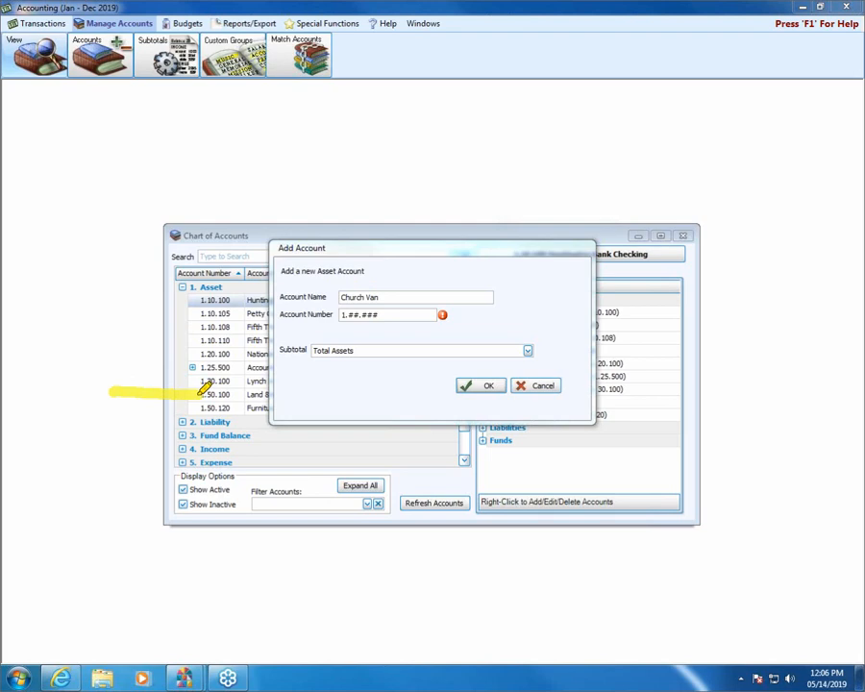
left_click_drag(115, 405, 183, 407)
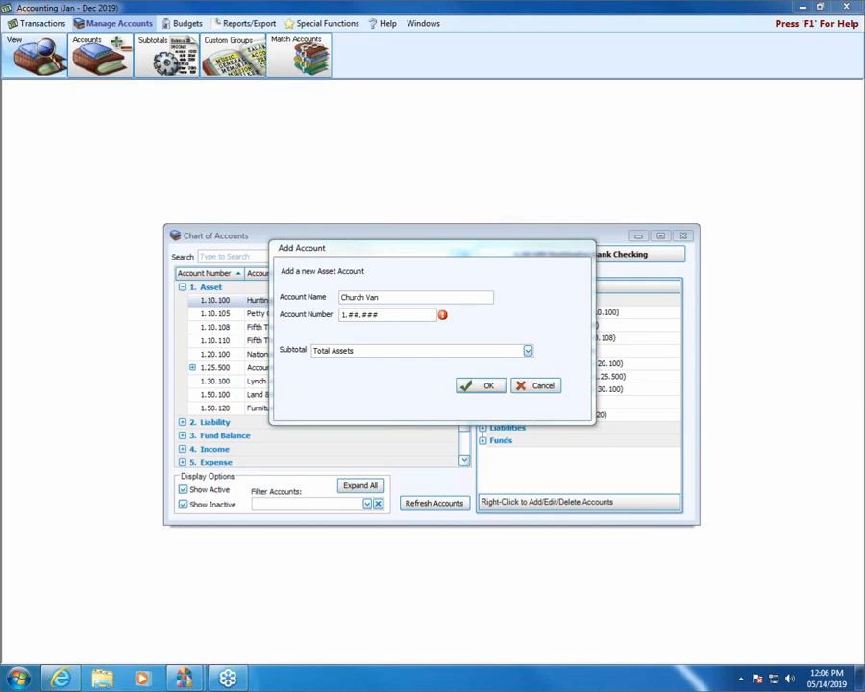
left_click_drag(398, 314, 348, 314)
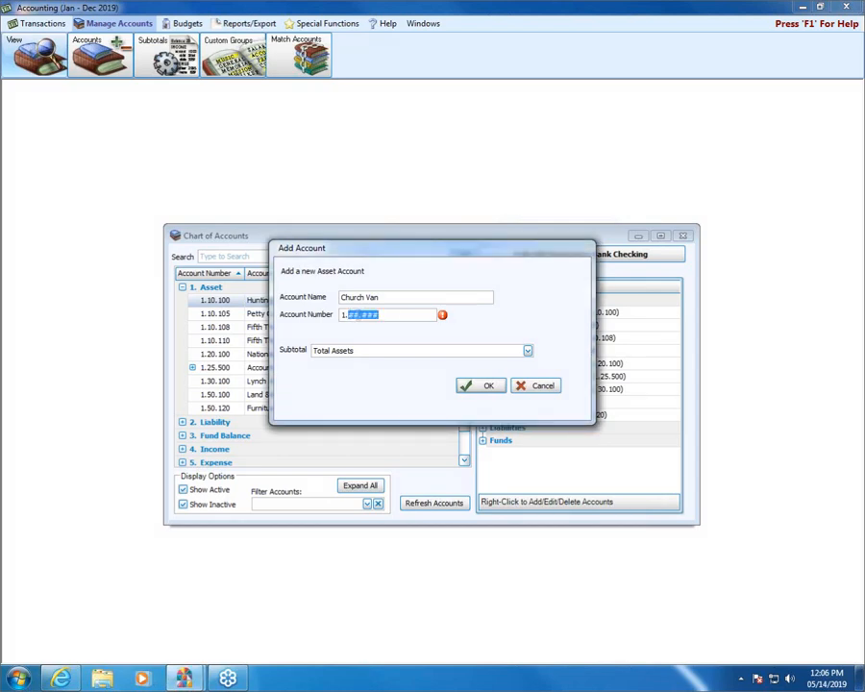
type("50.140")
left_click(528, 351)
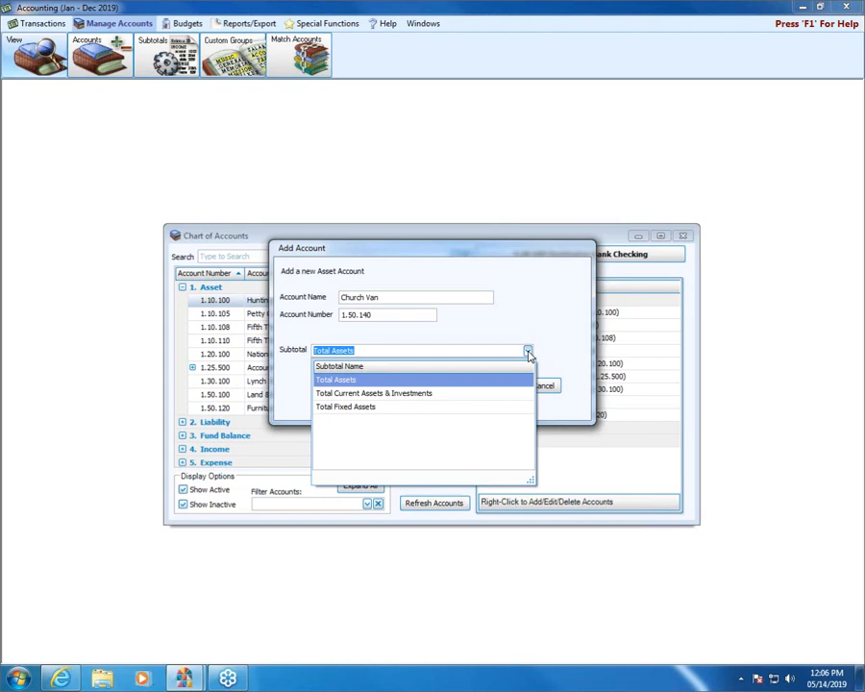
left_click(361, 411)
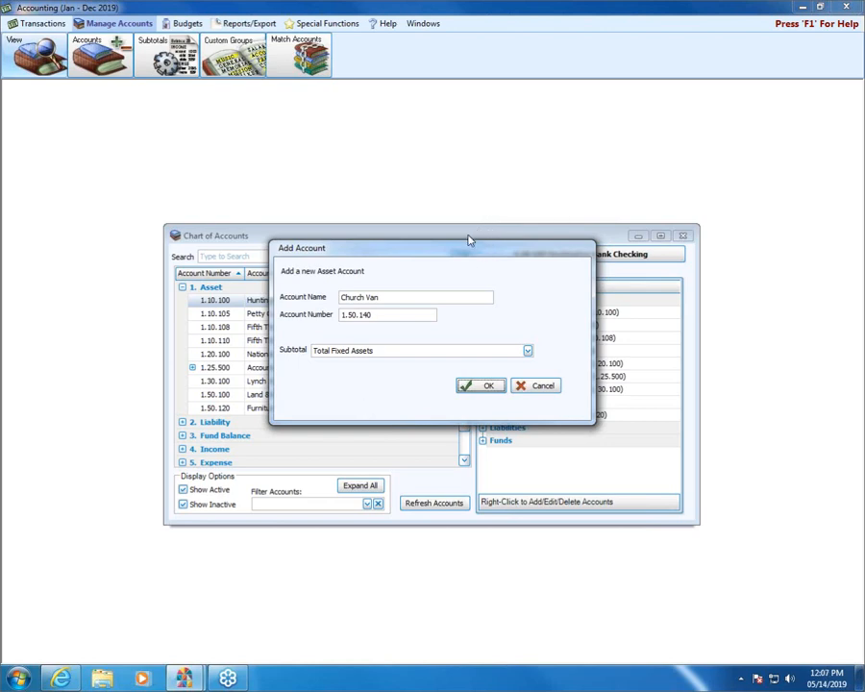
left_click(483, 386)
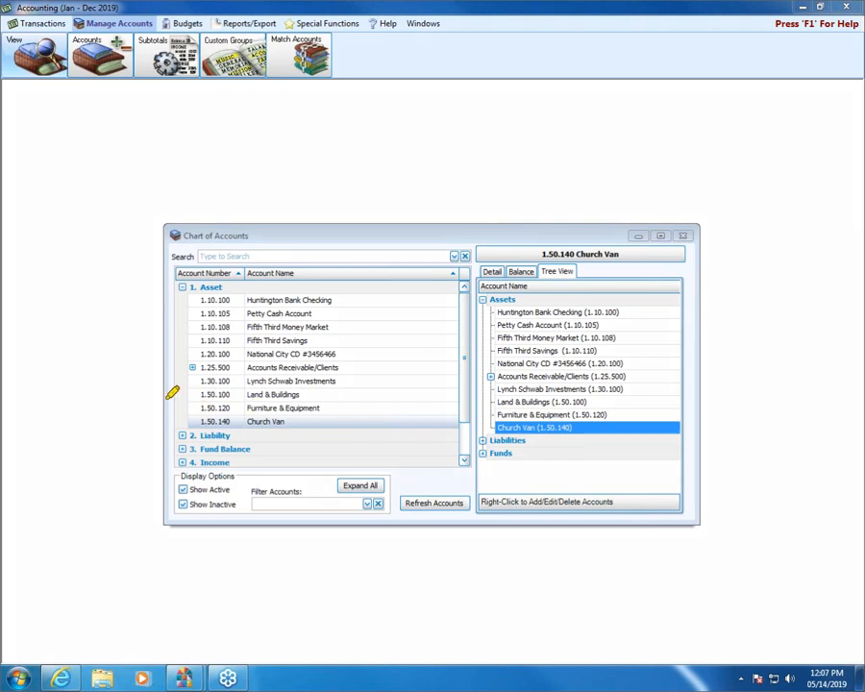
- Review the fixed asset accounts from Land & Buildings through Church Van in the Asset group
mouse_move(254, 395)
left_mouse_down()
mouse_move(278, 394)
mouse_move(296, 408)
mouse_move(282, 421)
mouse_move(298, 422)
left_mouse_up()
scroll(300, 401, "down", 1)
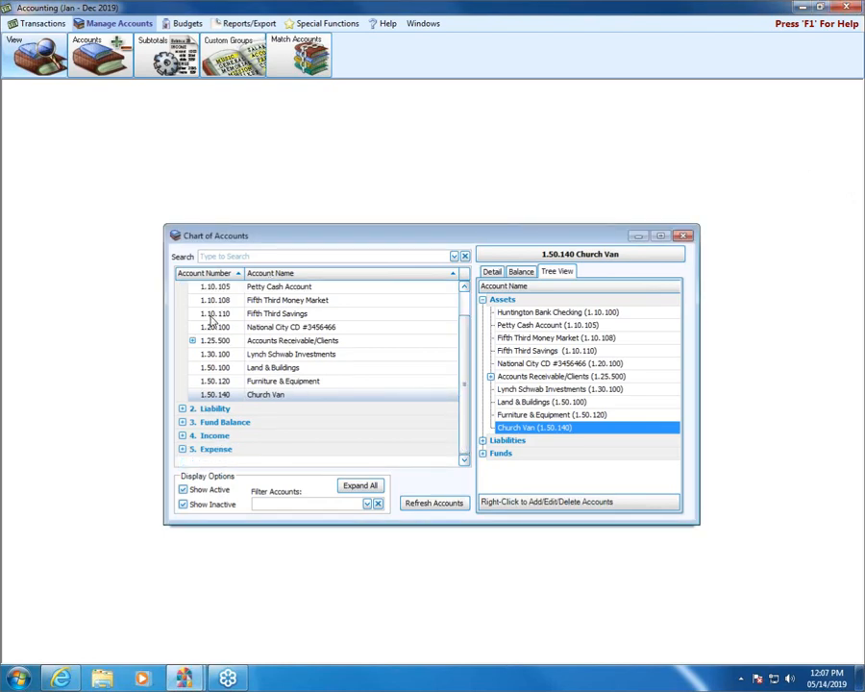
scroll(454, 347, "up", 1)
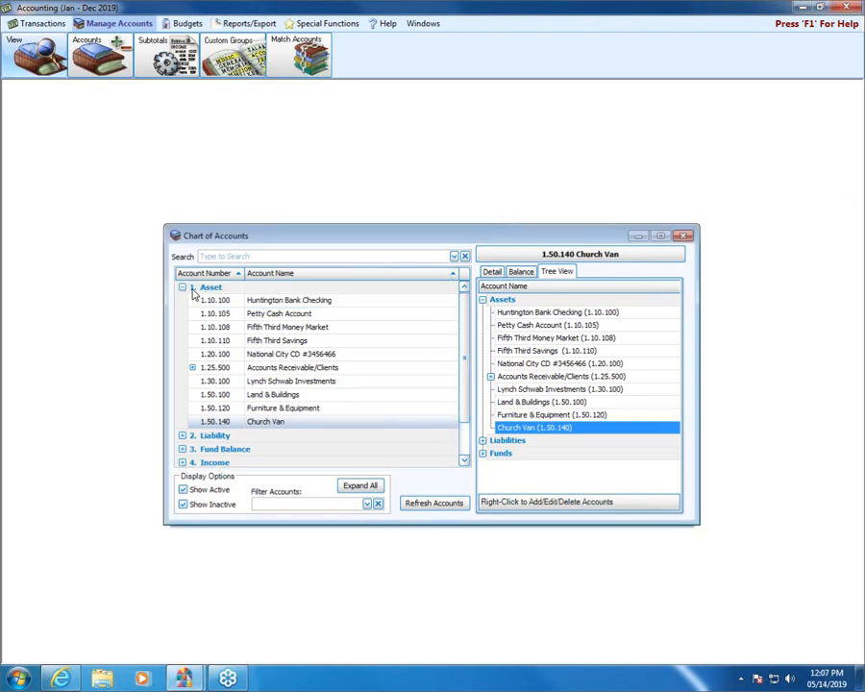
- Review the Fund Balance accounts together with the Asset accounts in the chart of accounts
left_click(183, 288)
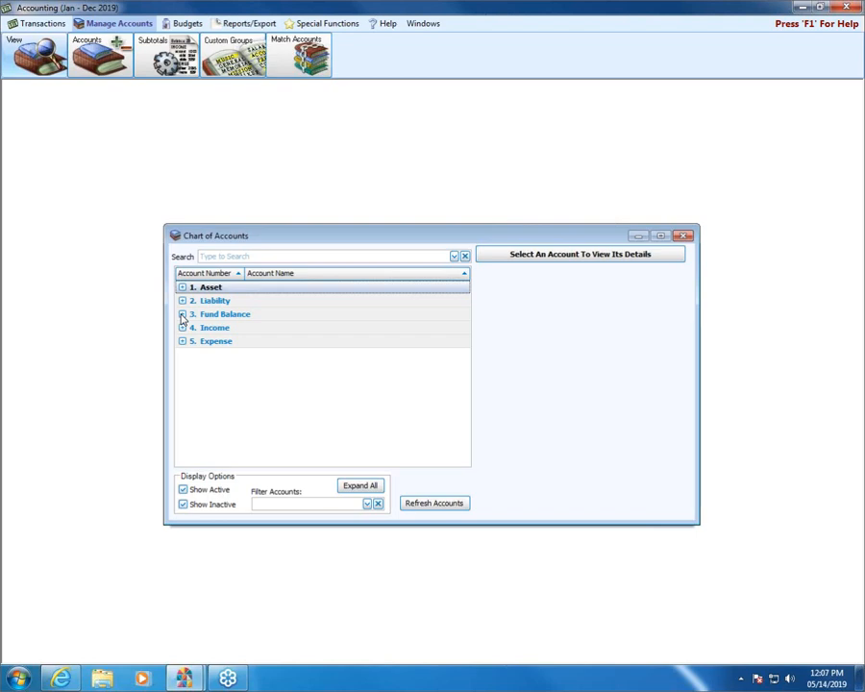
left_click(182, 314)
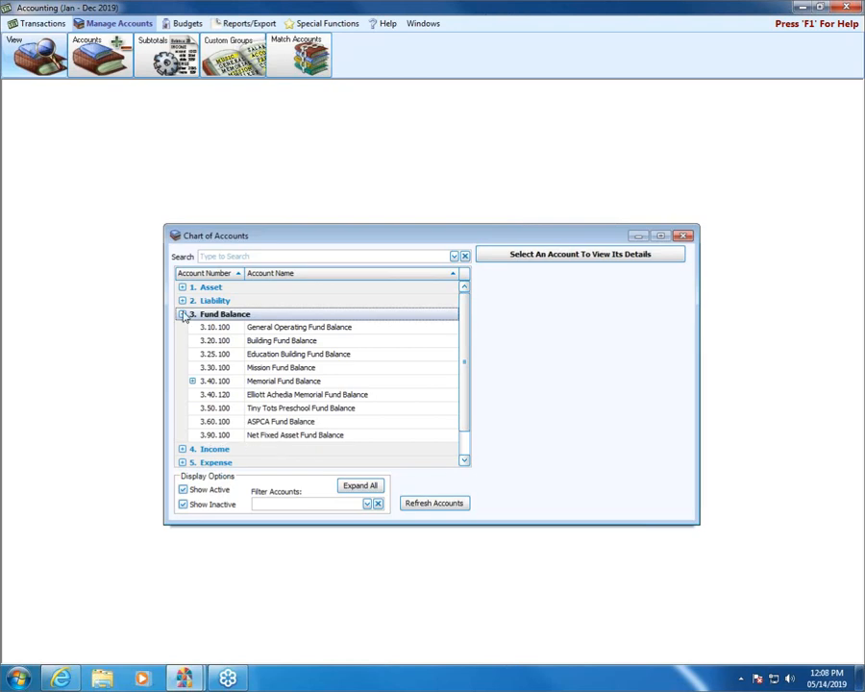
left_click(183, 286)
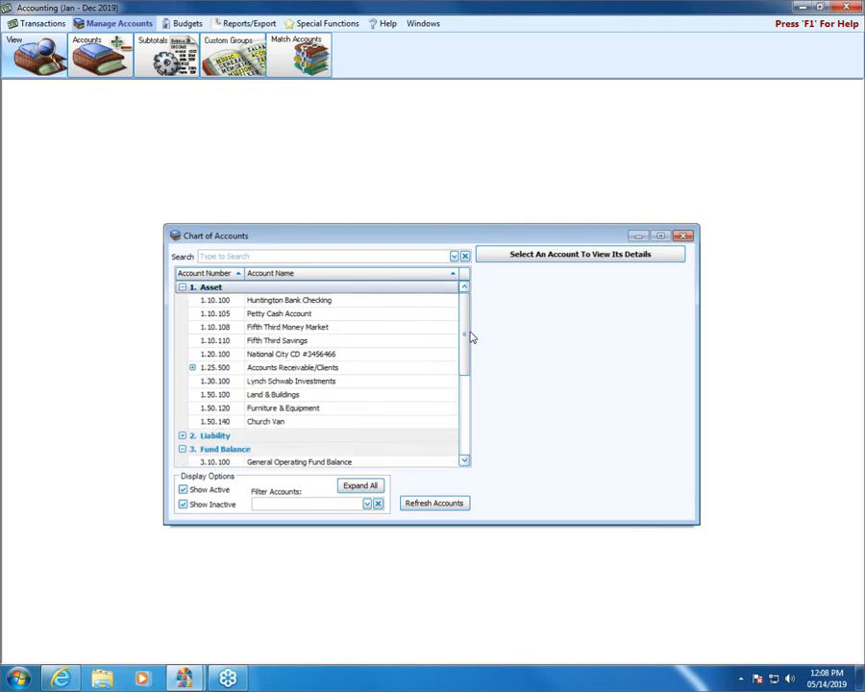
left_click_drag(467, 336, 467, 412)
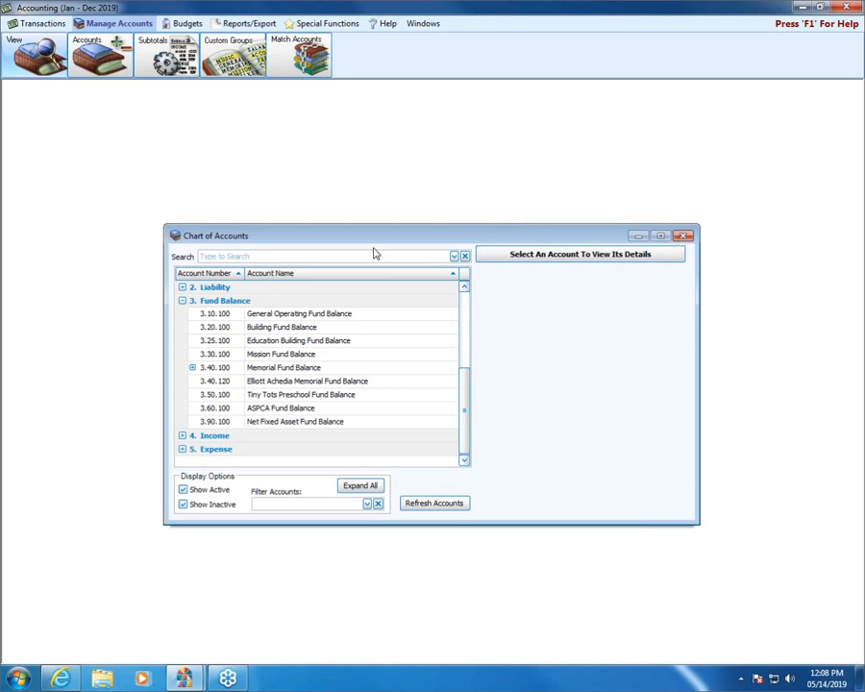
- Show the ASPCA Fund in the account tree, look at the option for adding a new fund, and close the chart of accounts
left_click(277, 408)
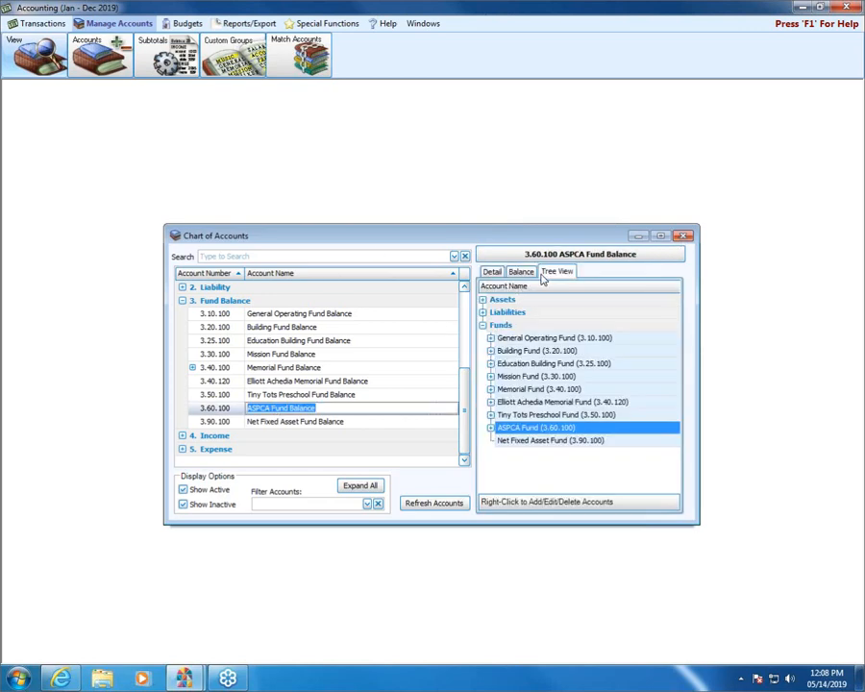
right_click(500, 326)
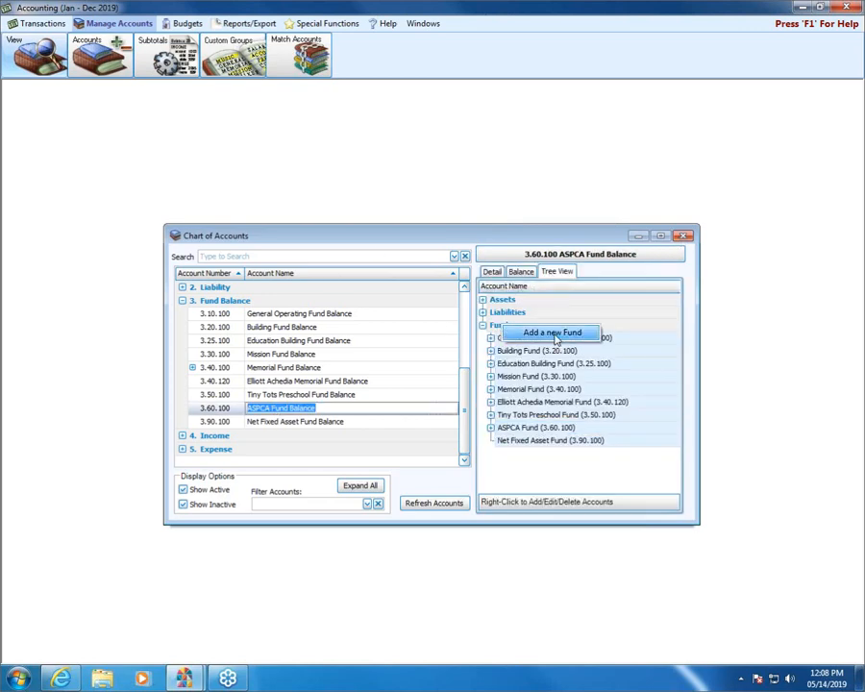
left_click(680, 239)
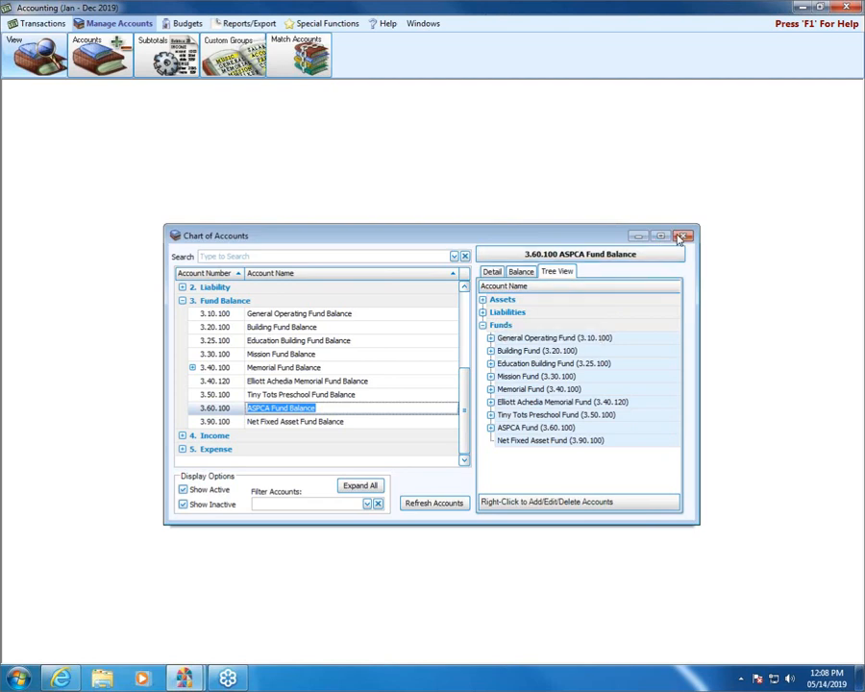
left_click(680, 239)
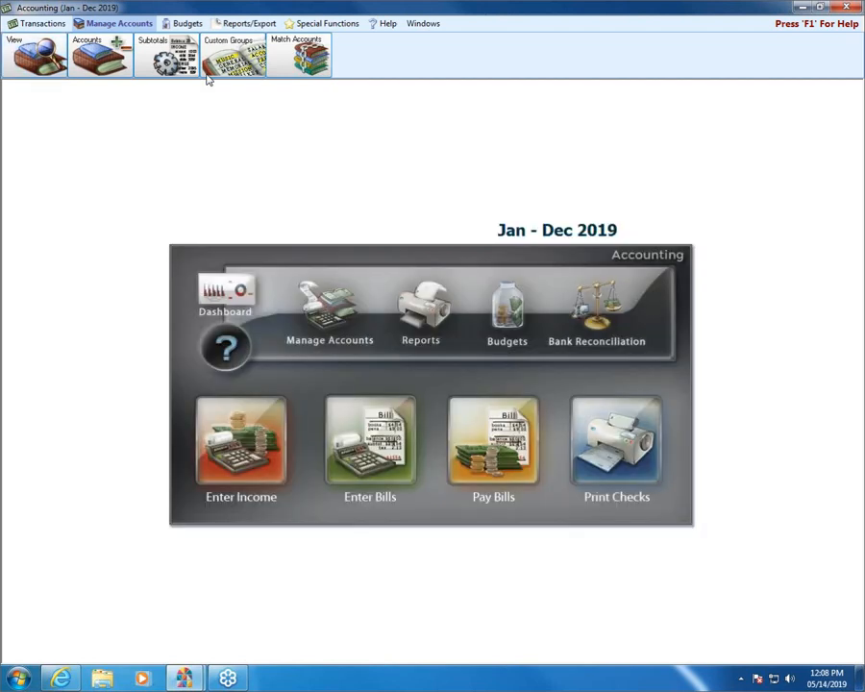
- Open the fund account setup form, look over its fields and the existing funds, and close it
left_click(98, 45)
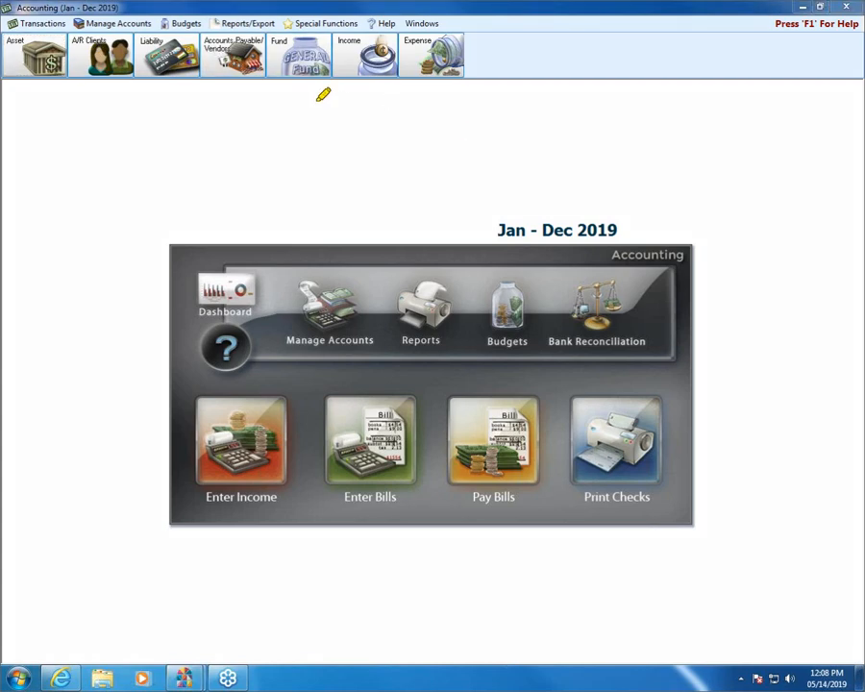
mouse_move(301, 209)
left_mouse_down()
mouse_move(302, 94)
mouse_move(328, 116)
mouse_move(273, 116)
left_mouse_up()
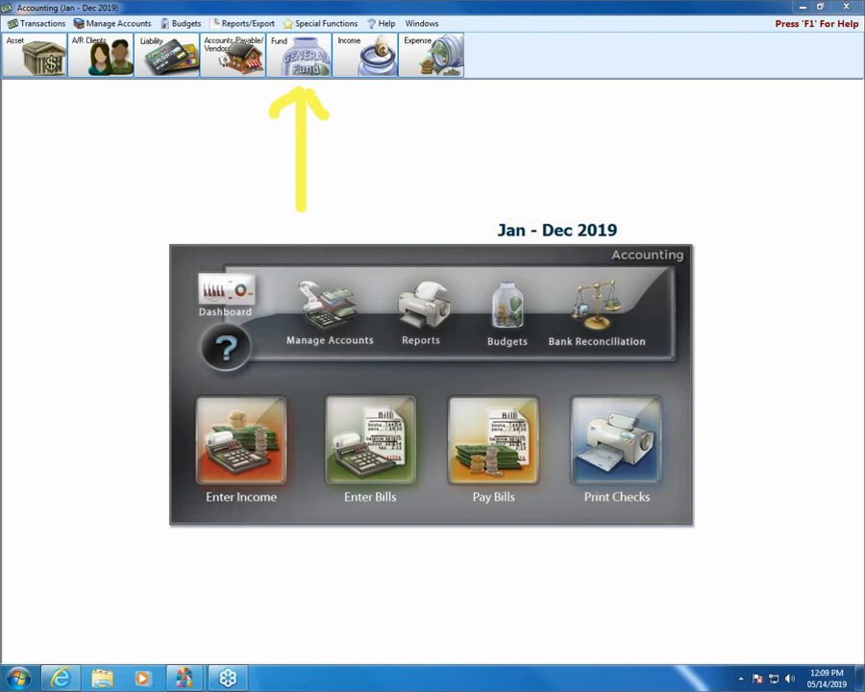
left_click(299, 58)
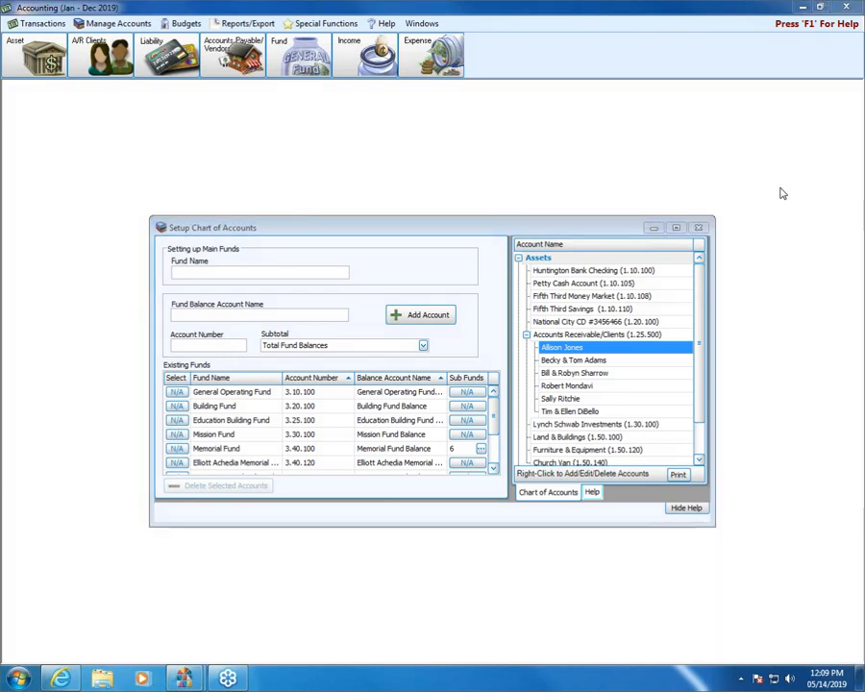
left_click(699, 229)
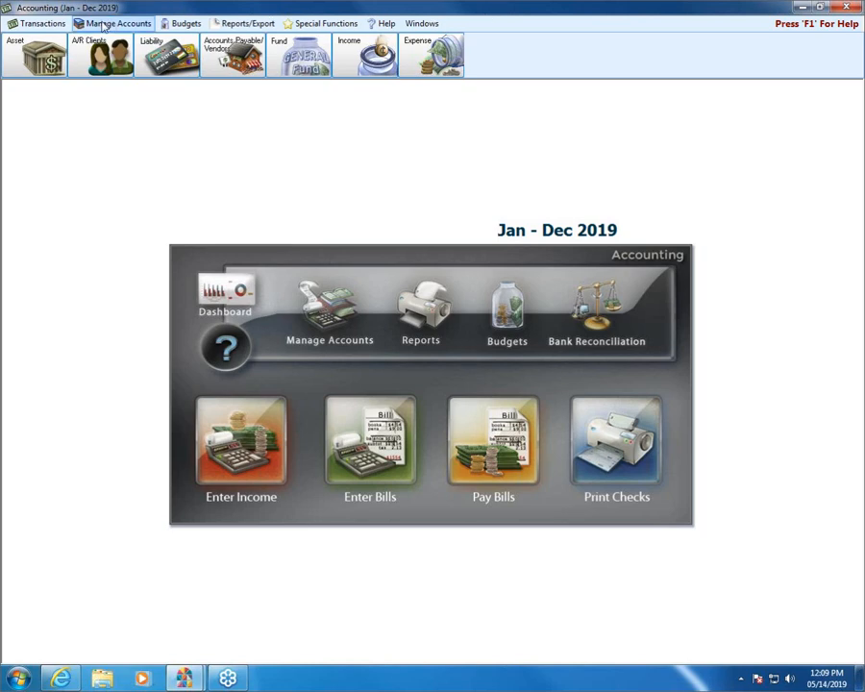
left_click(45, 25)
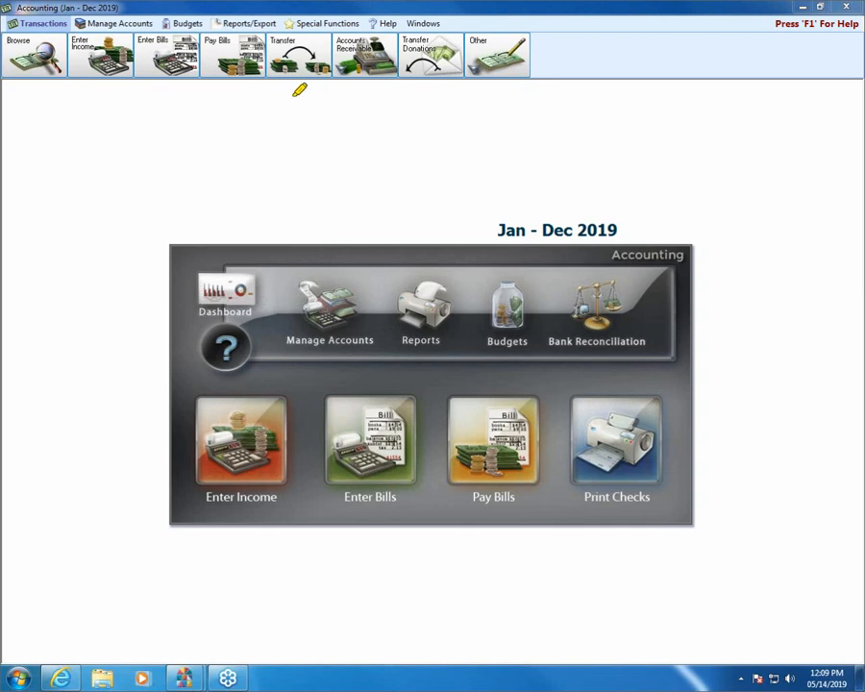
left_click_drag(296, 91, 295, 213)
mouse_move(303, 94)
left_mouse_down()
mouse_move(341, 117)
mouse_move(299, 87)
mouse_move(265, 121)
left_mouse_up()
- Open the Church Van account's details in the chart of accounts, set its bank name to "Byer's Chevrolet", and close the chart
left_click(309, 322)
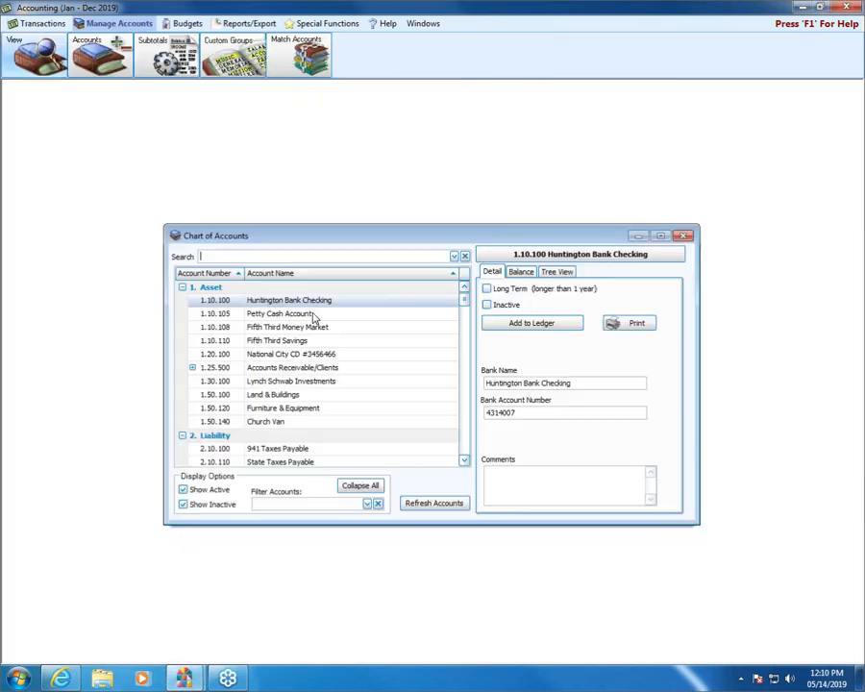
left_click(280, 422)
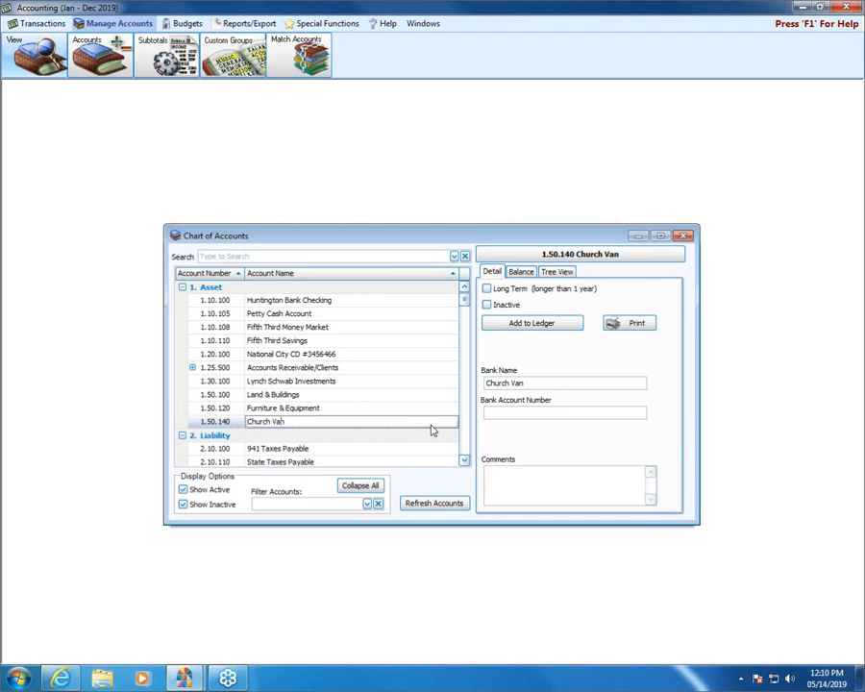
key("Tab")
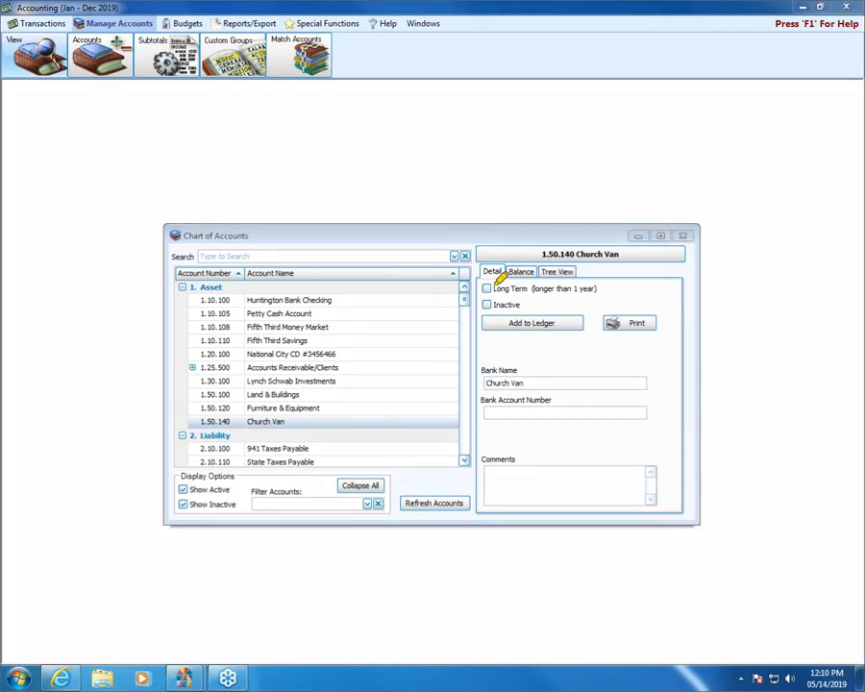
mouse_move(496, 288)
left_mouse_down()
mouse_move(506, 349)
mouse_move(519, 352)
mouse_move(504, 365)
mouse_move(488, 353)
left_mouse_up()
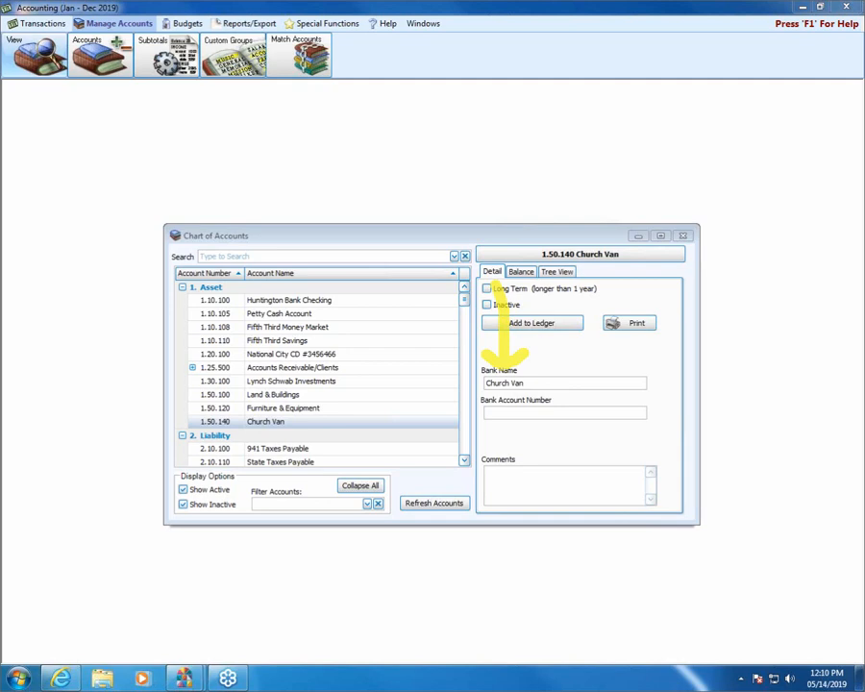
left_click(549, 382)
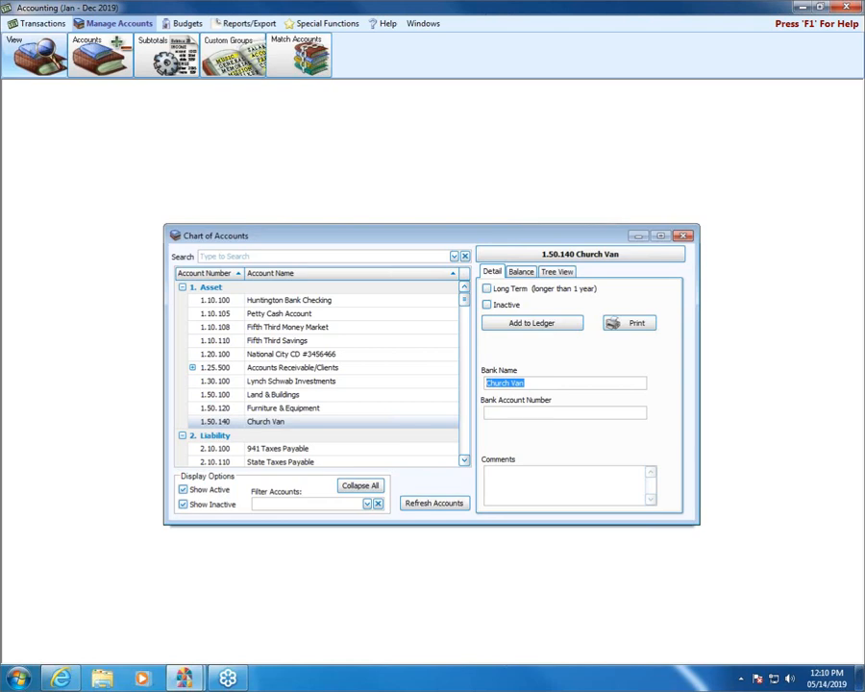
type("Byer's Cheverolet")
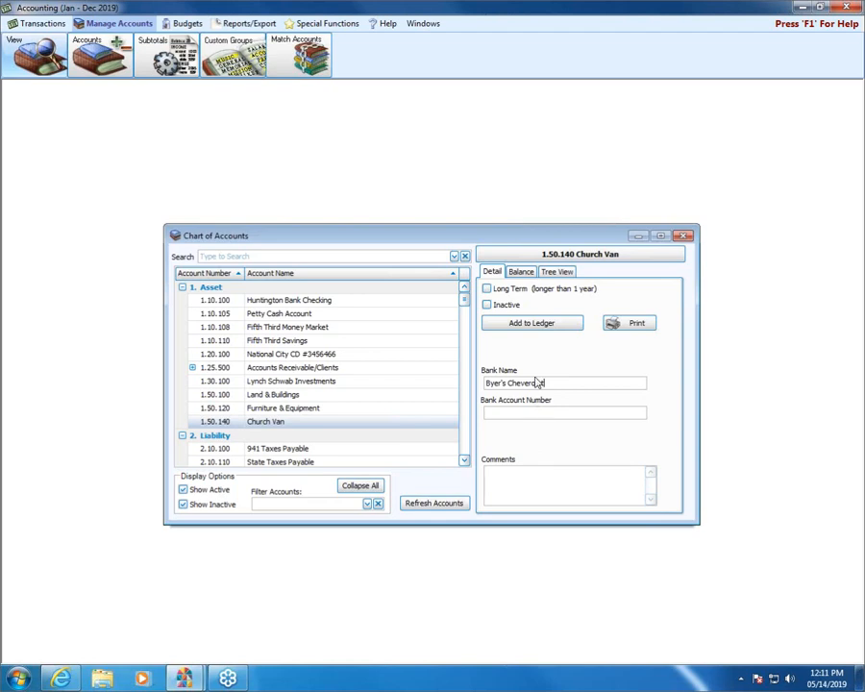
key("BackSpace")
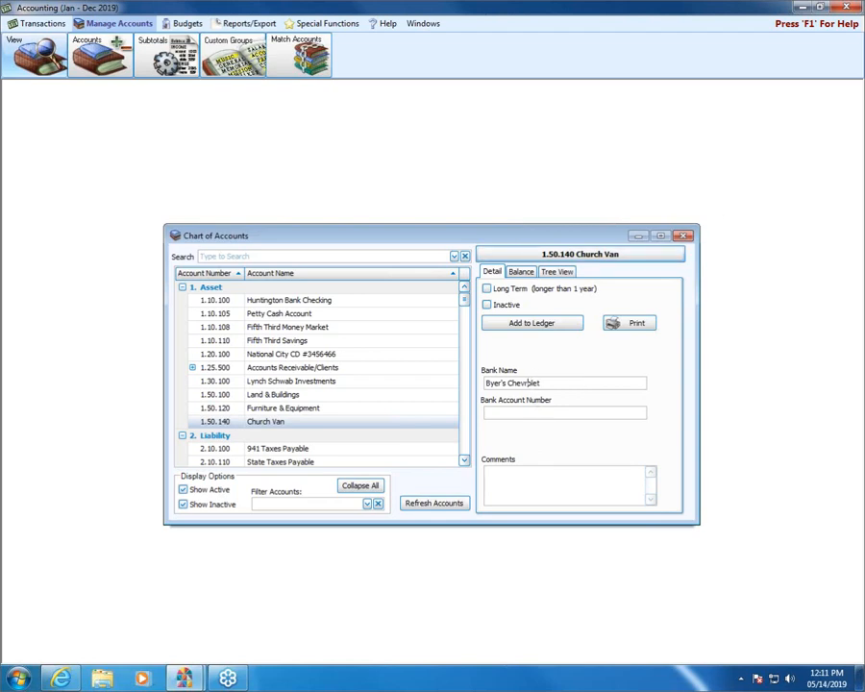
left_click(580, 410)
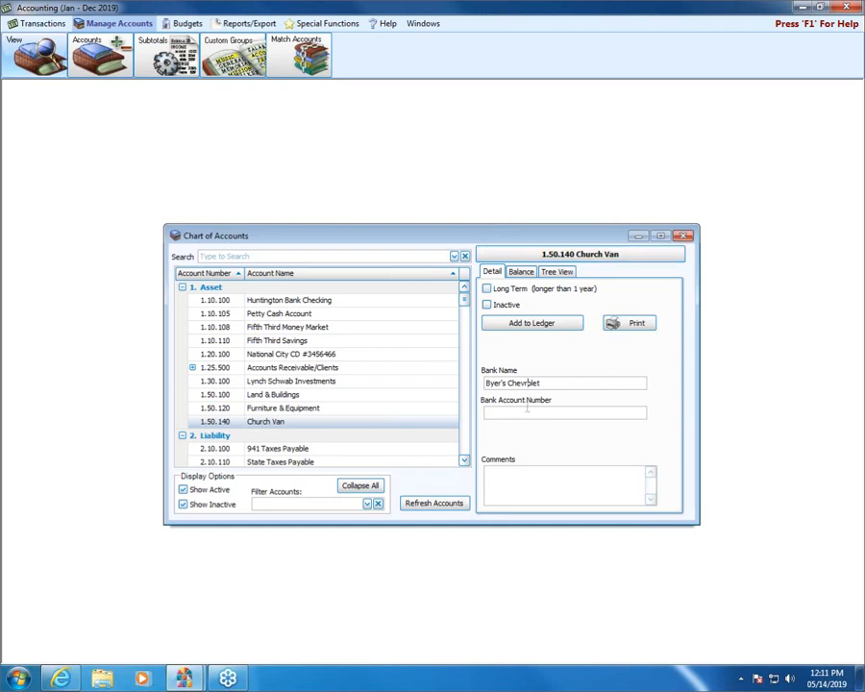
left_click(685, 237)
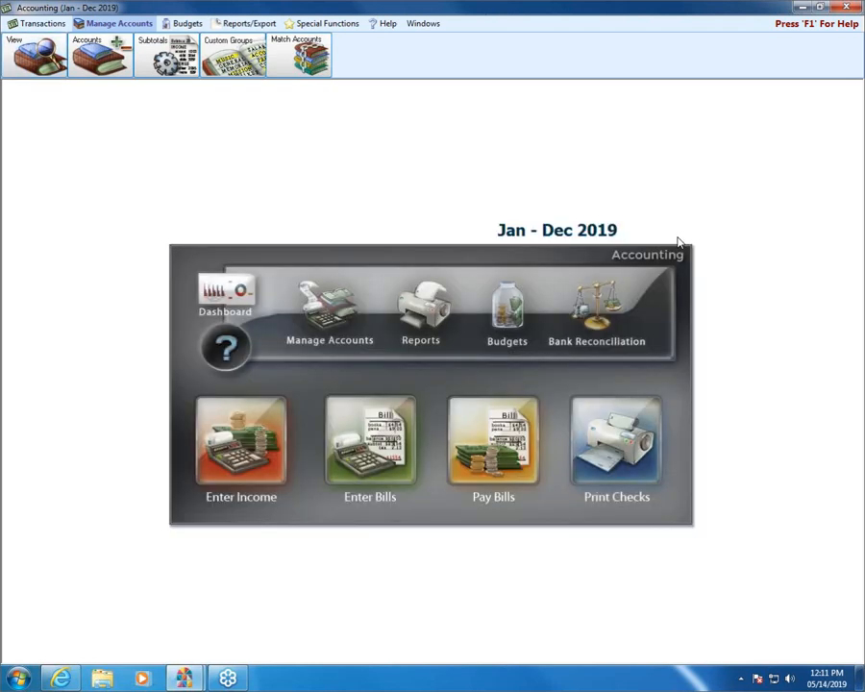
- Start a new transfer from 1.10.100 Huntington Bank Checking to 1.50.140 Church Van
left_click(42, 23)
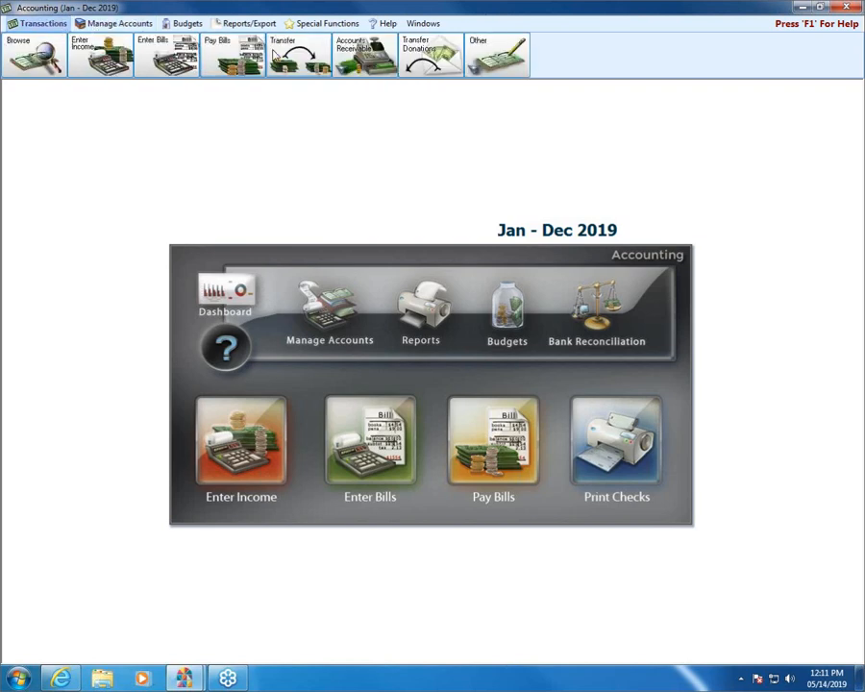
left_click(286, 56)
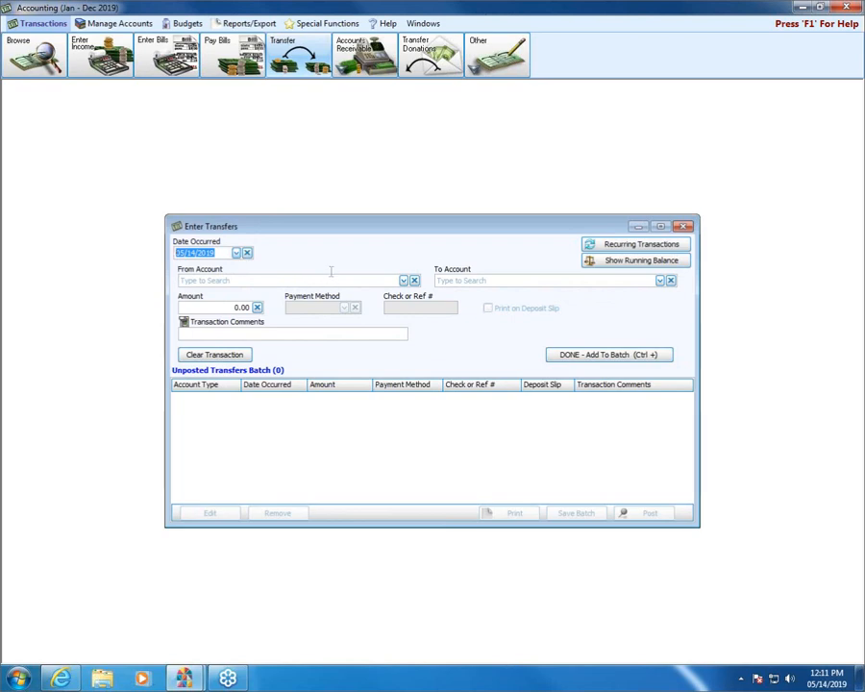
left_click(404, 281)
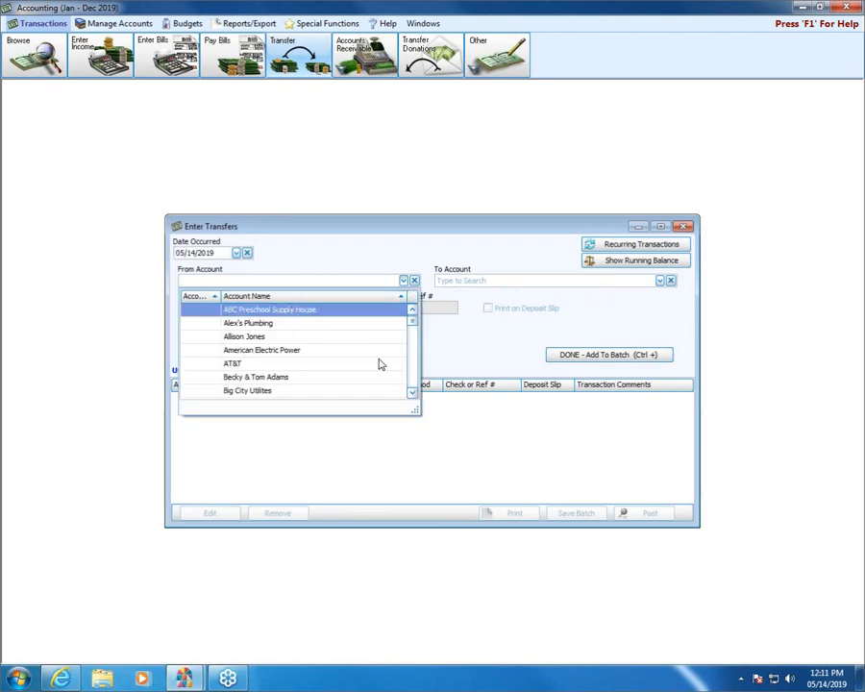
left_click_drag(414, 325, 415, 333)
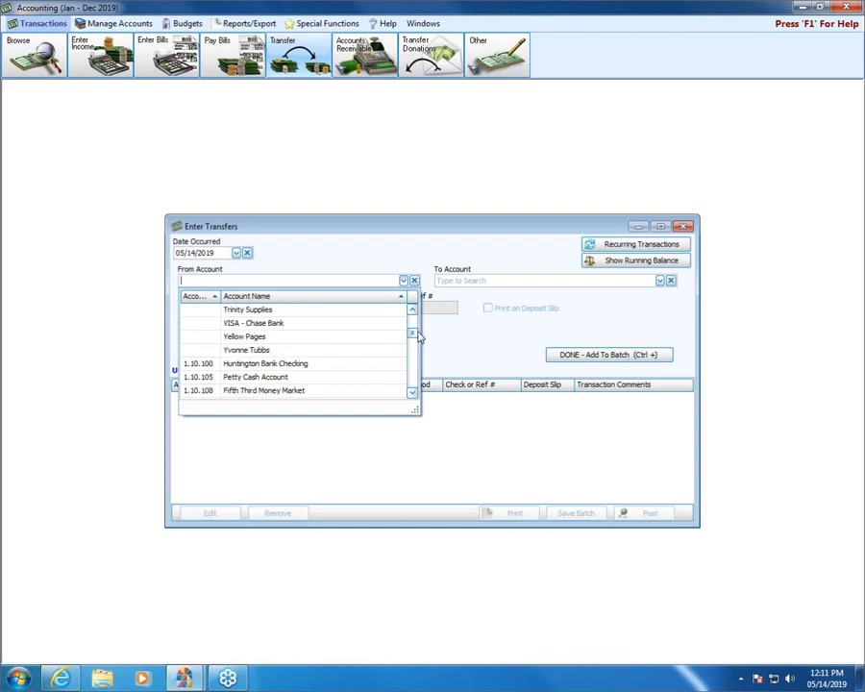
left_click(283, 361)
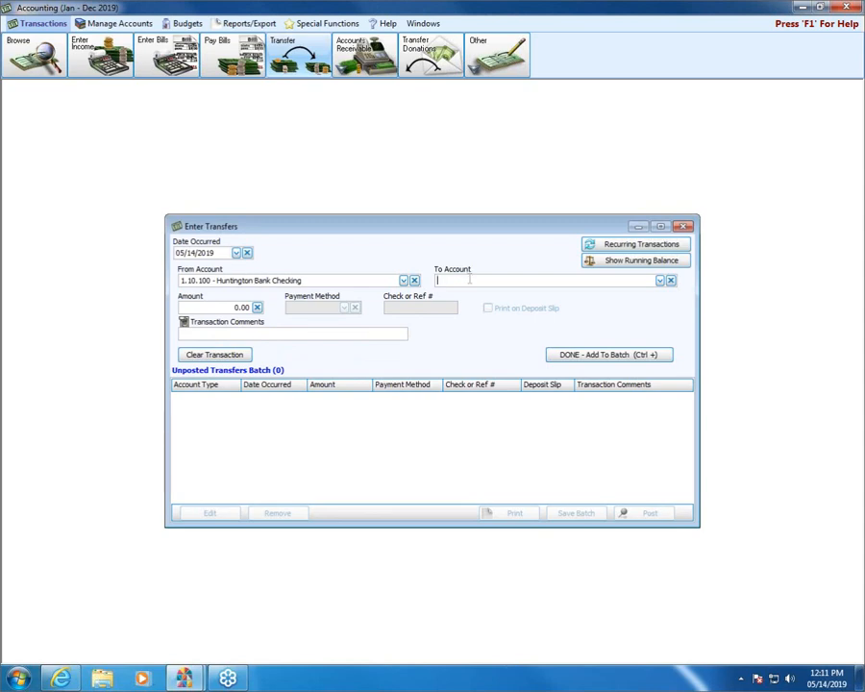
type("van")
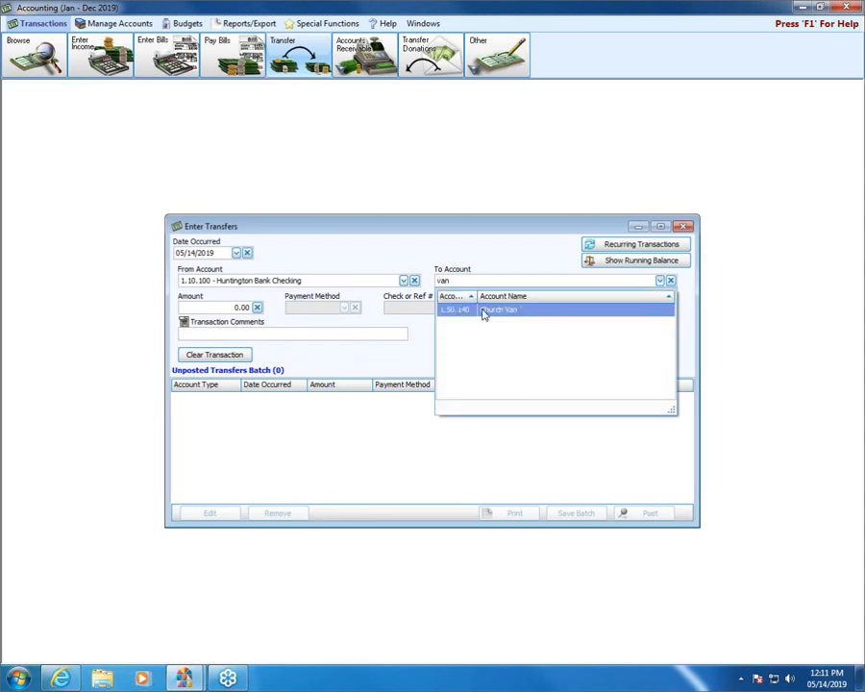
left_click(483, 313)
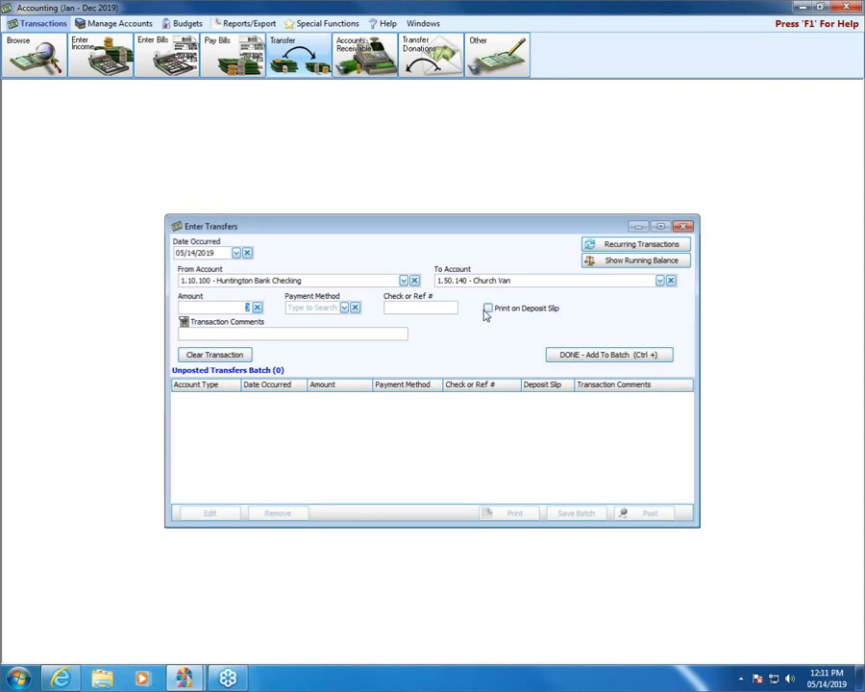
- Enter 15,000.00 paid by Computer Check with the comment "For purchase of church van." and add the transfer to the batch
type("15000")
left_click(344, 309)
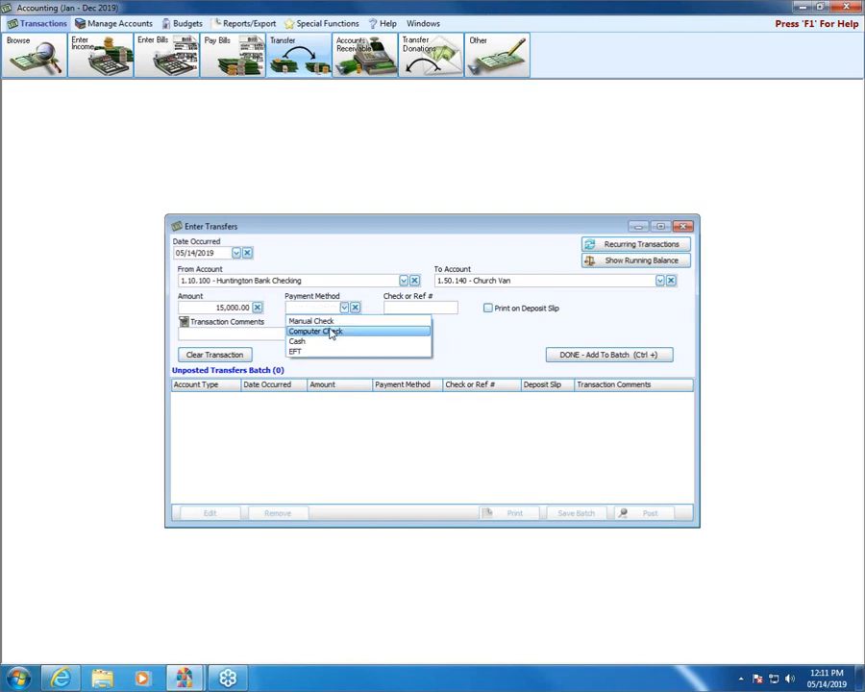
left_click(331, 331)
left_click(331, 335)
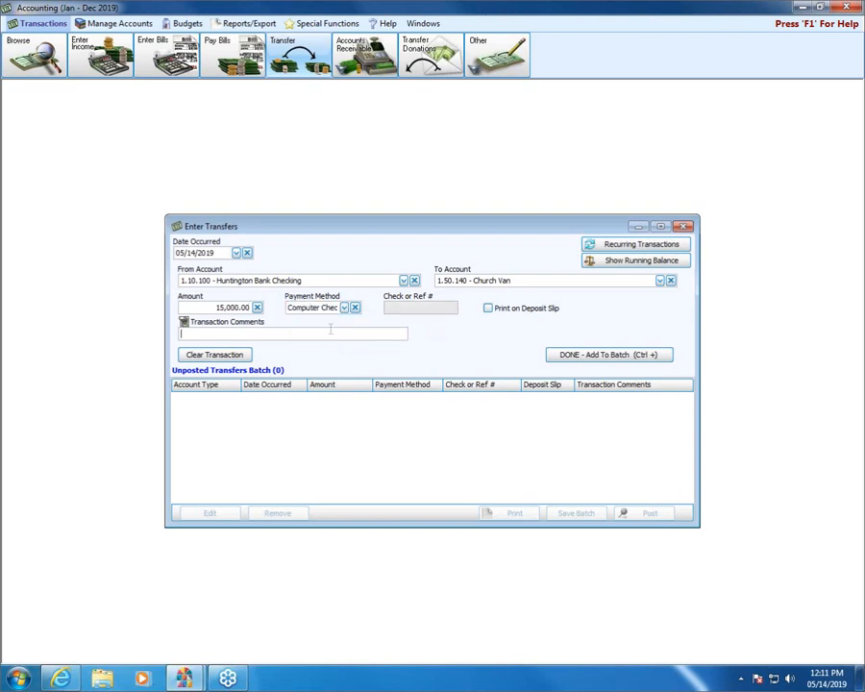
type("For purchase of church van.")
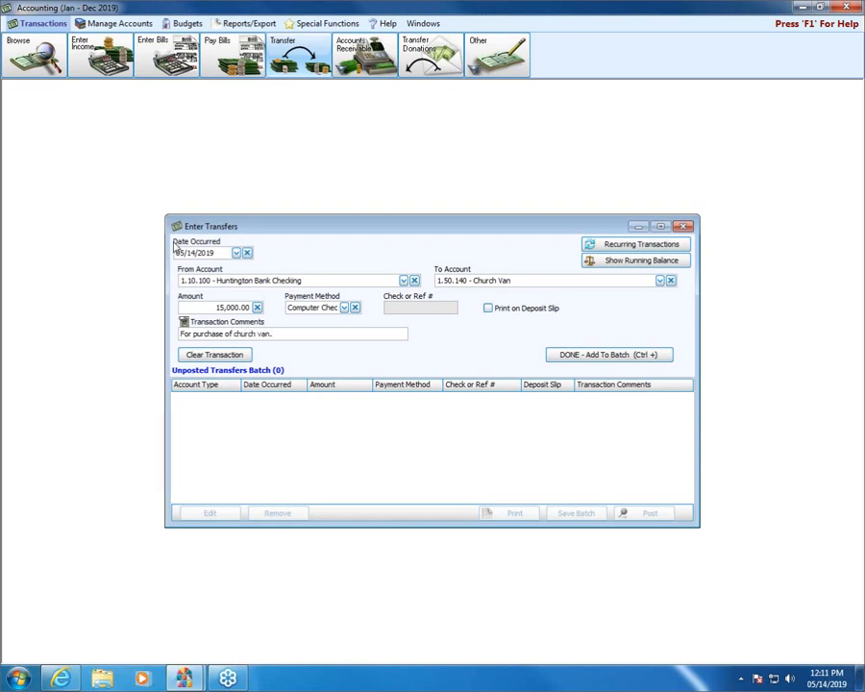
left_click(592, 355)
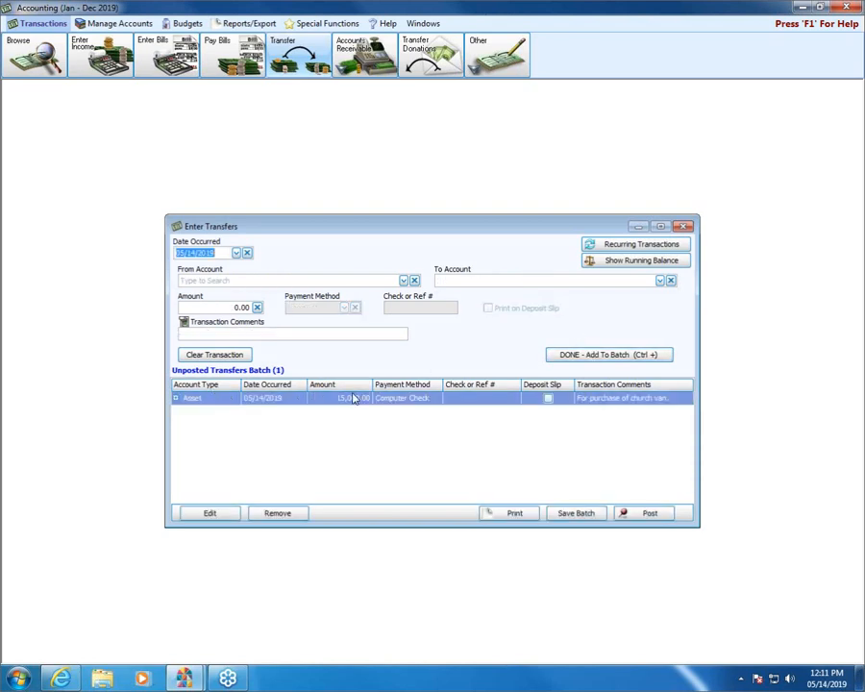
- Show the running balances for the unposted transfer batch and place their window above the transfer form
left_click(600, 262)
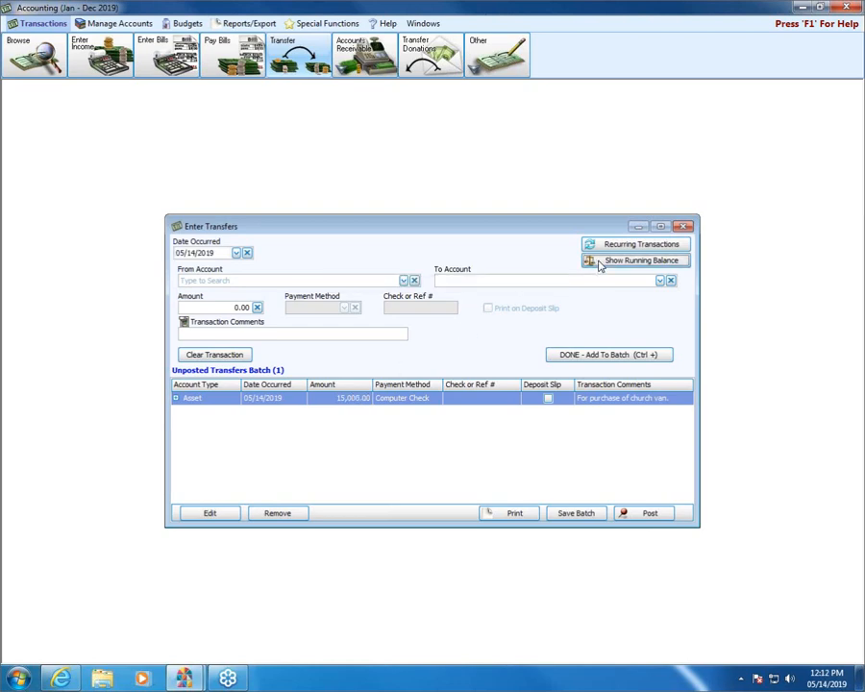
left_click_drag(269, 66, 408, 102)
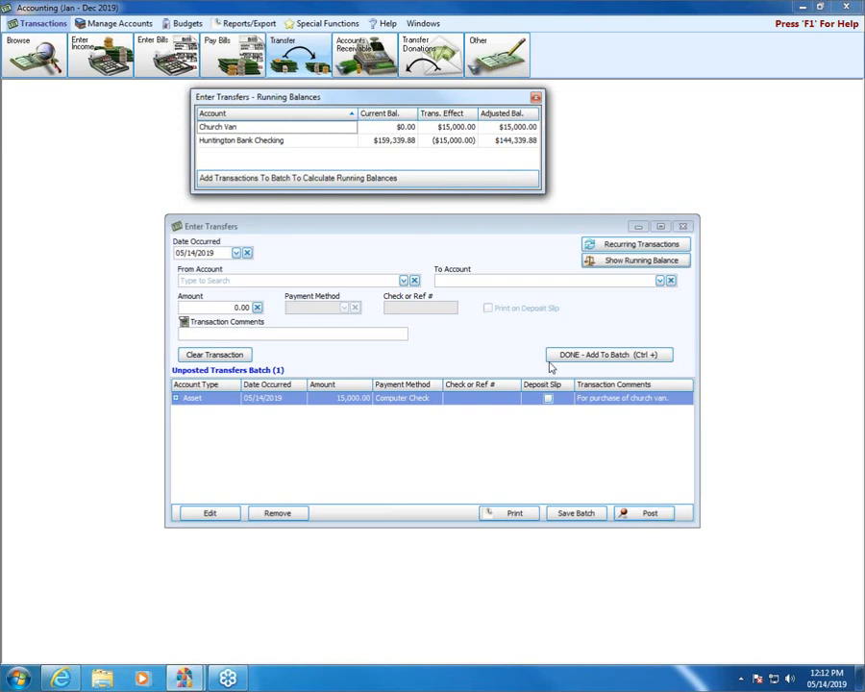
- Post the church van transfer batch without printing it, and close the running balances and transfer windows
left_click(647, 514)
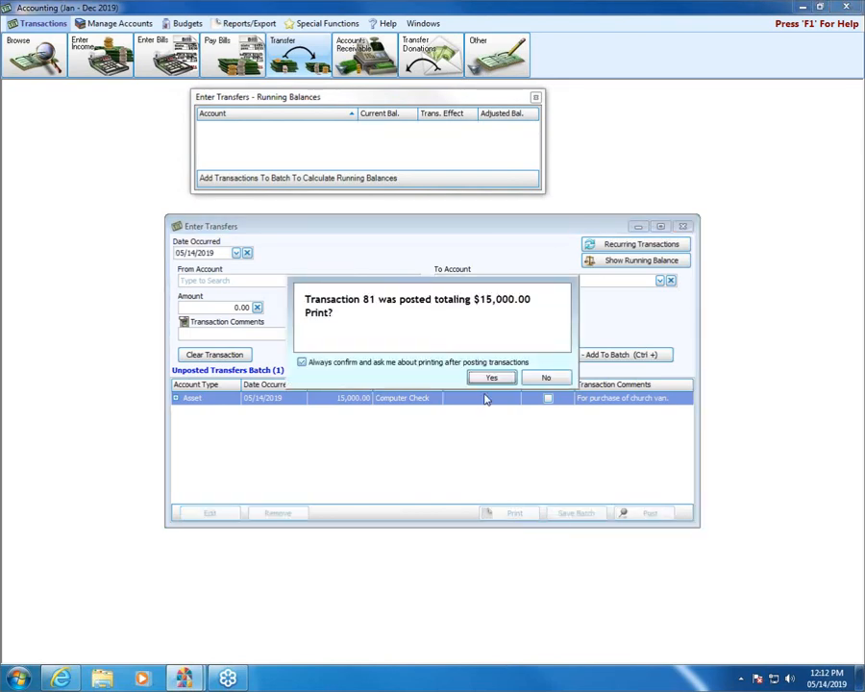
left_click(548, 378)
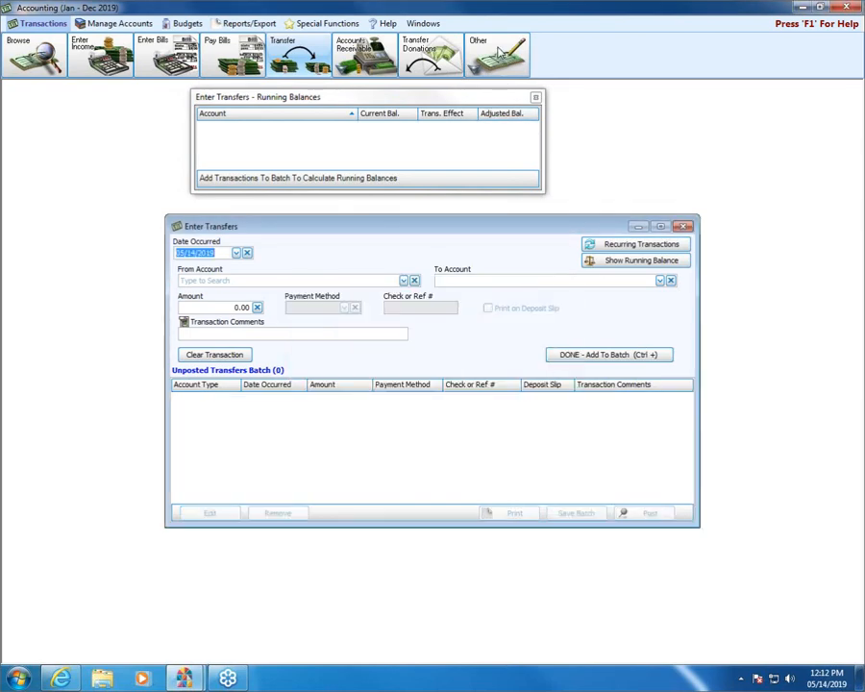
left_click(535, 97)
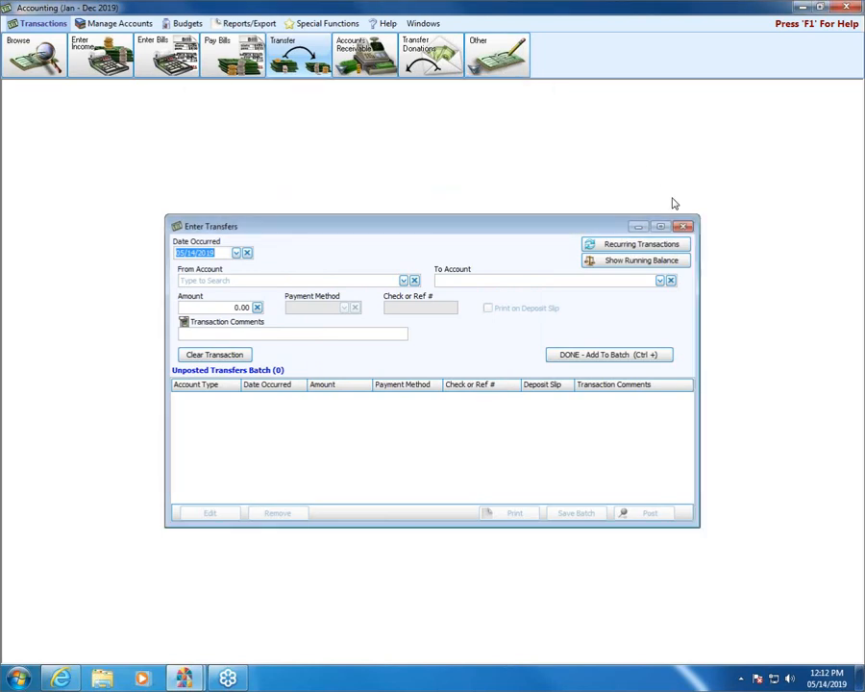
left_click(685, 228)
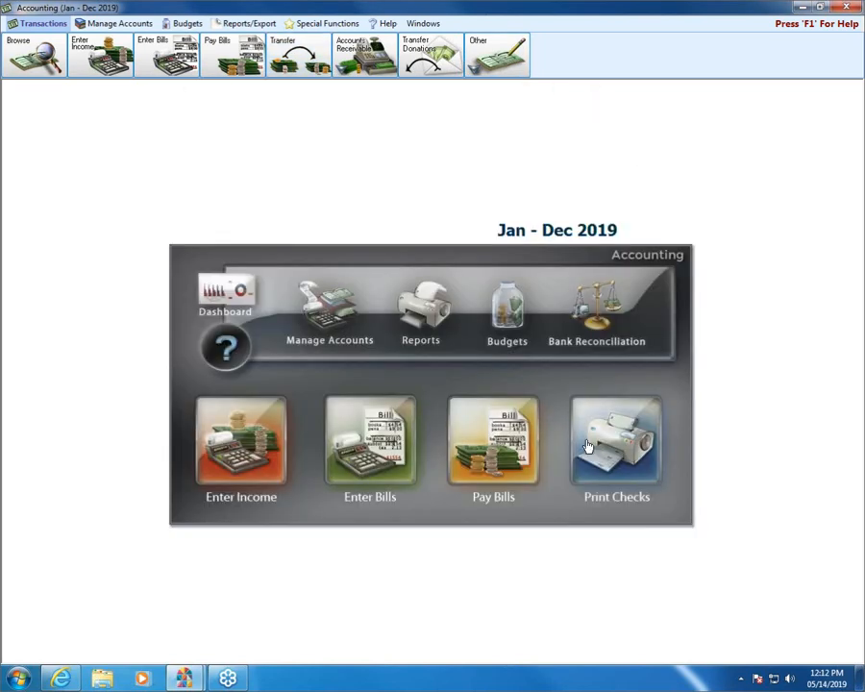
- Print the Huntington Bank Checking check to Byer's Chevrolet with starting check number 45463, and close the preview and check window
left_click(604, 450)
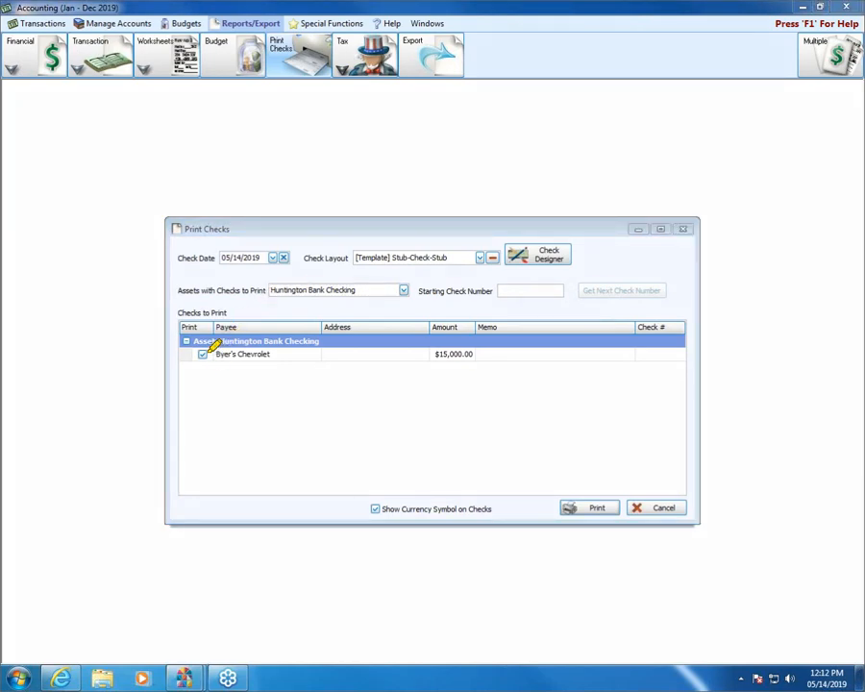
mouse_move(213, 368)
left_mouse_down()
mouse_move(291, 363)
mouse_move(289, 344)
mouse_move(210, 346)
mouse_move(214, 361)
left_mouse_up()
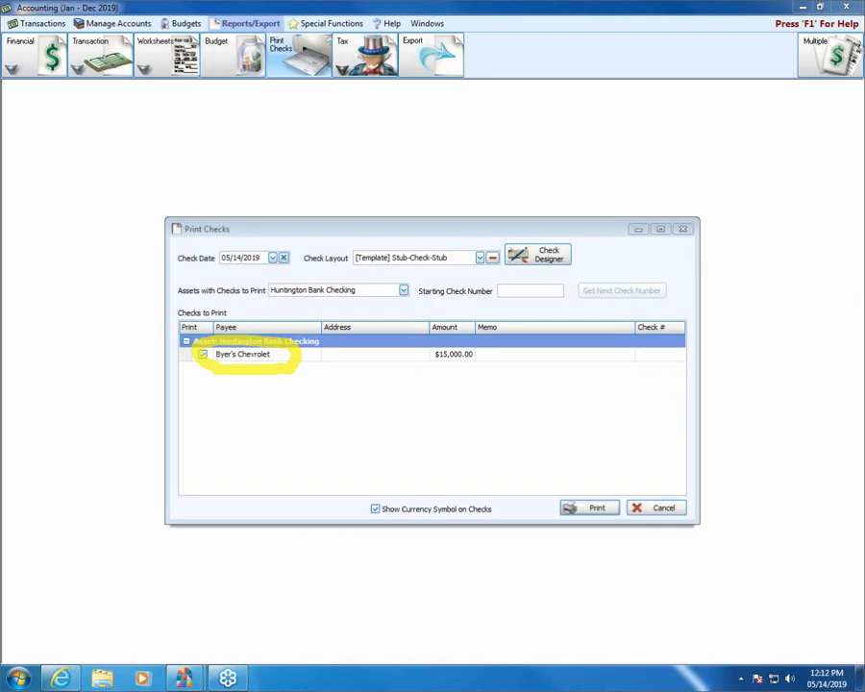
key("Escape")
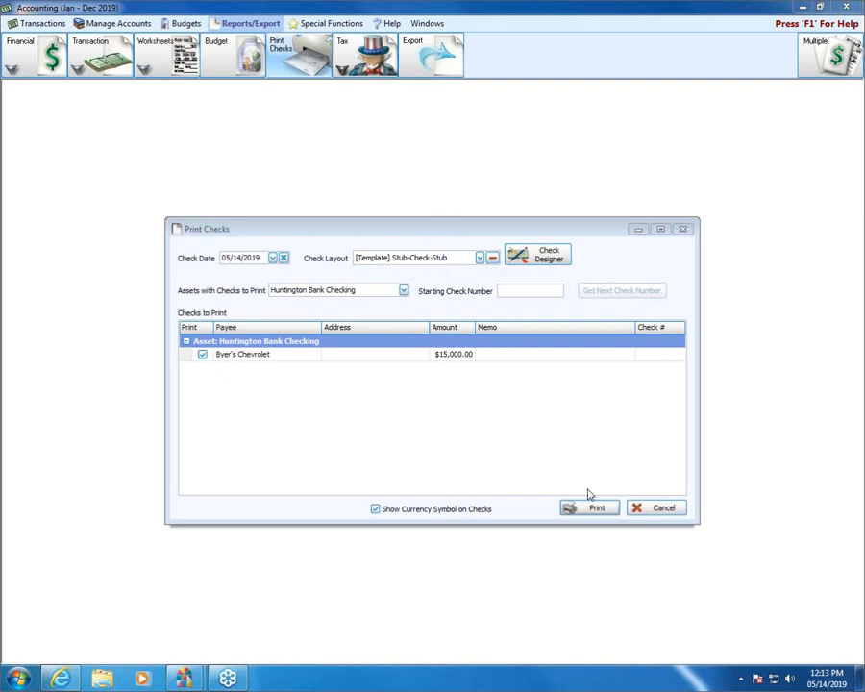
left_click(524, 291)
type("45463")
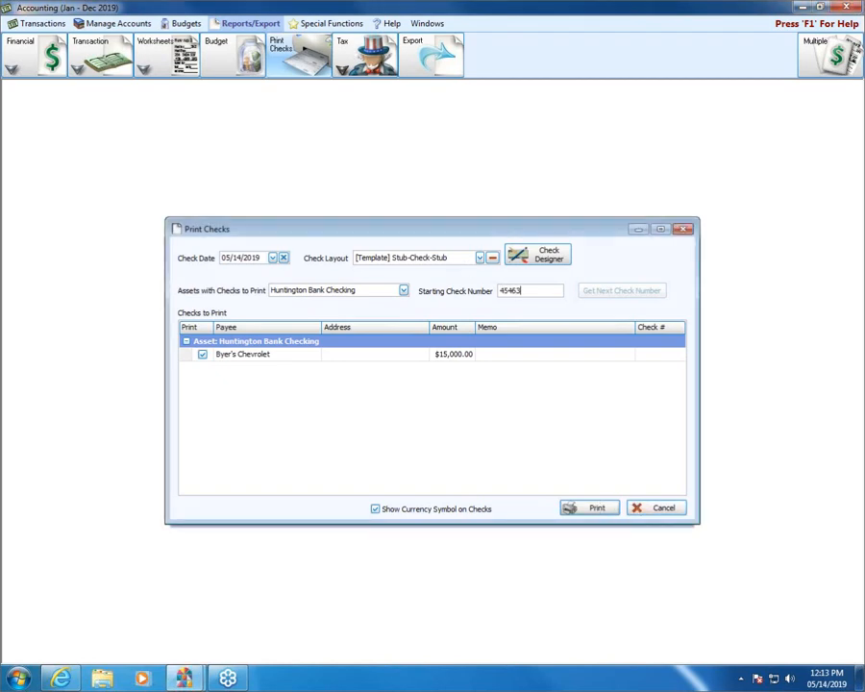
key("Tab")
left_click(593, 511)
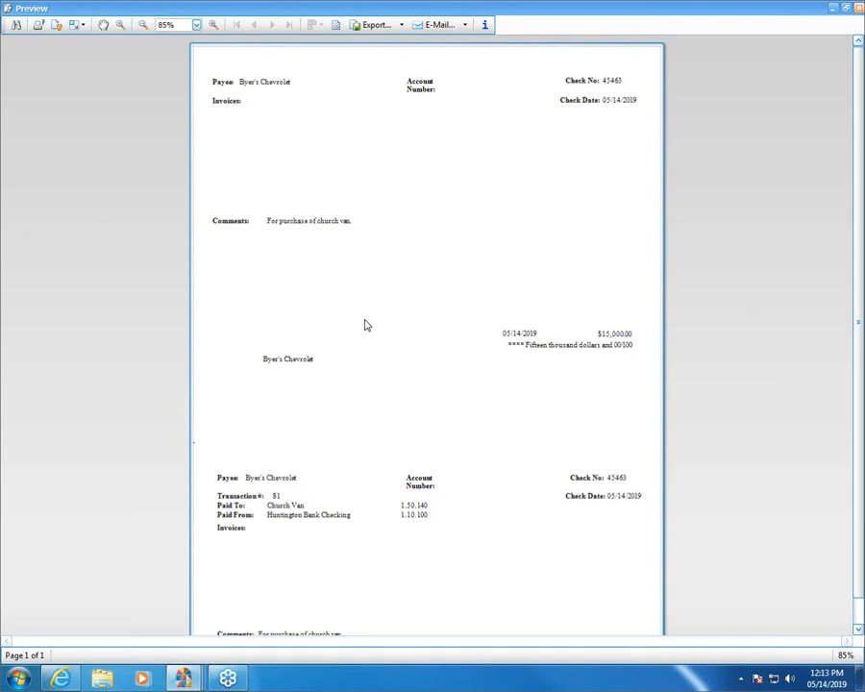
left_click(859, 9)
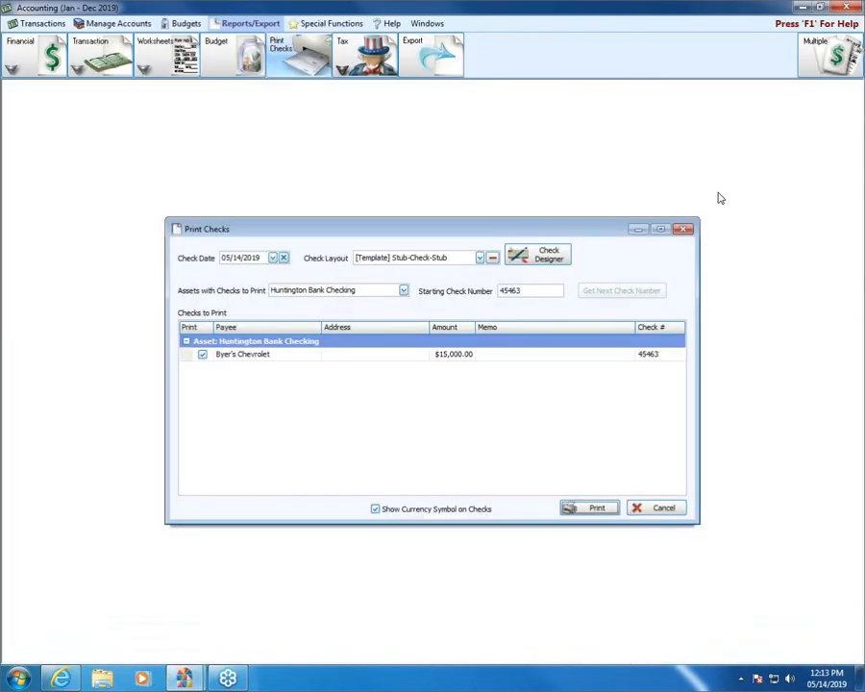
left_click(683, 231)
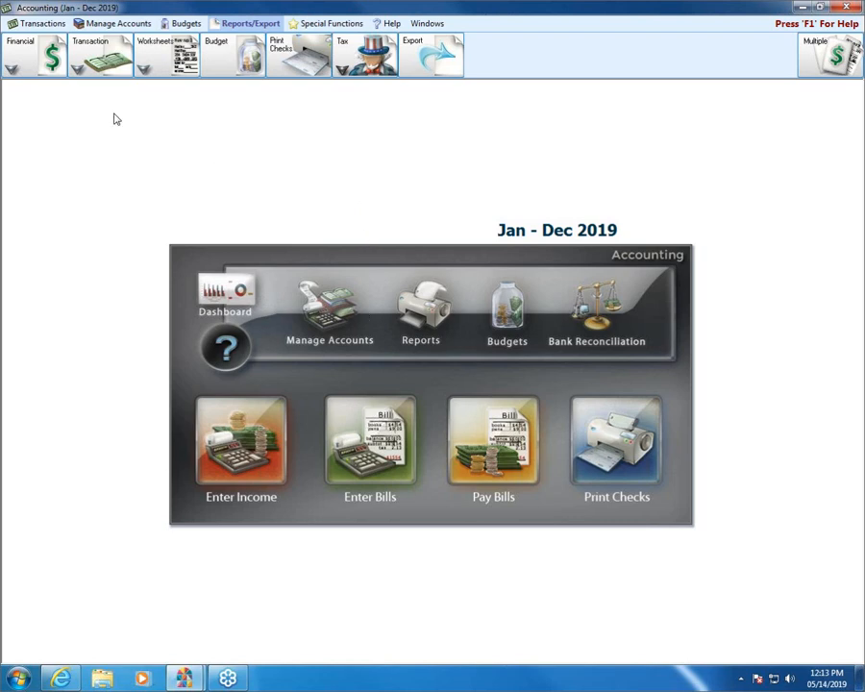
- Start a new transfer from 3.10.100 General Operating Fund Balance to 3.90.100 Net Fixed Asset Fund Balance
left_click(118, 24)
left_click(53, 26)
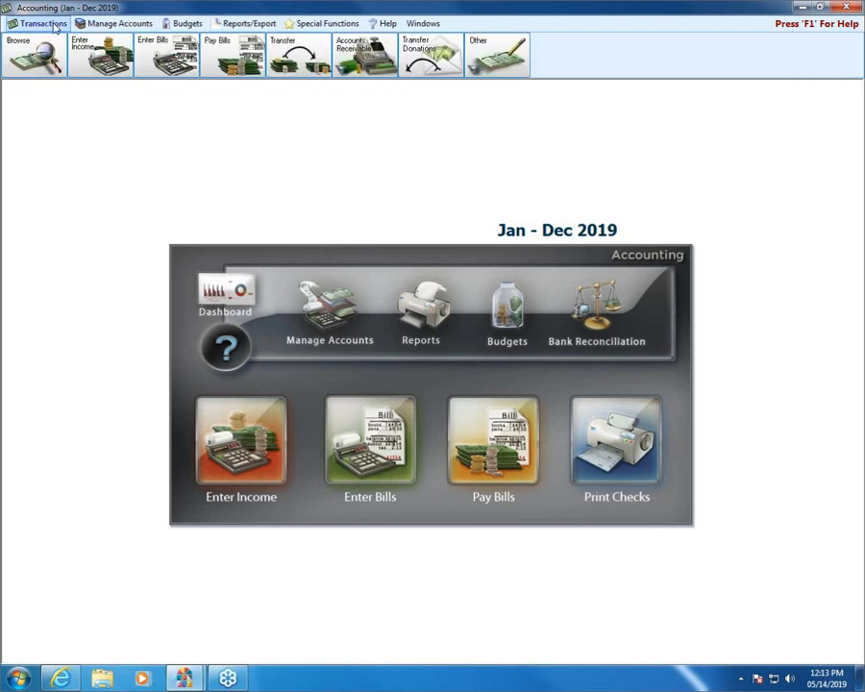
left_click(293, 56)
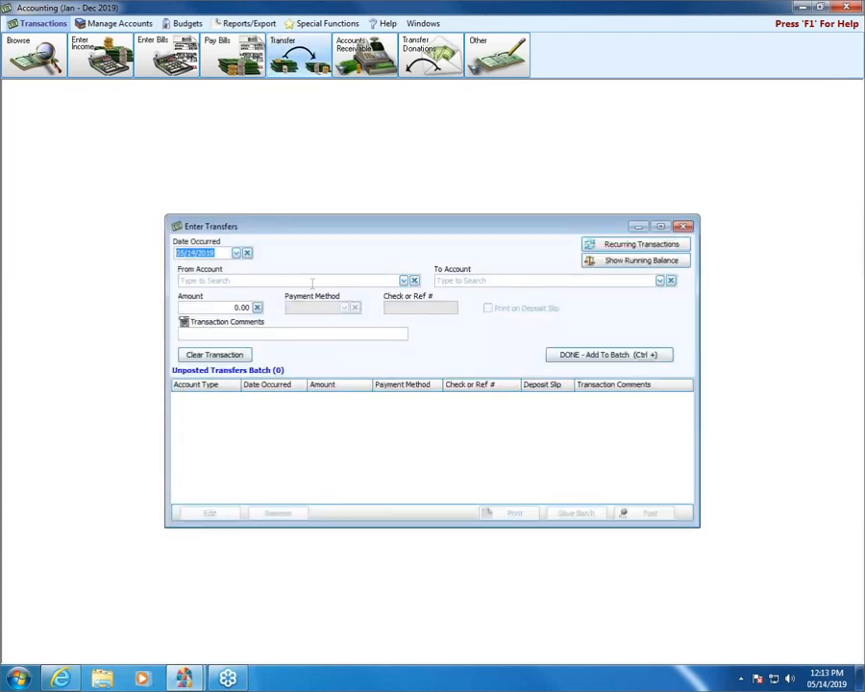
left_click(255, 279)
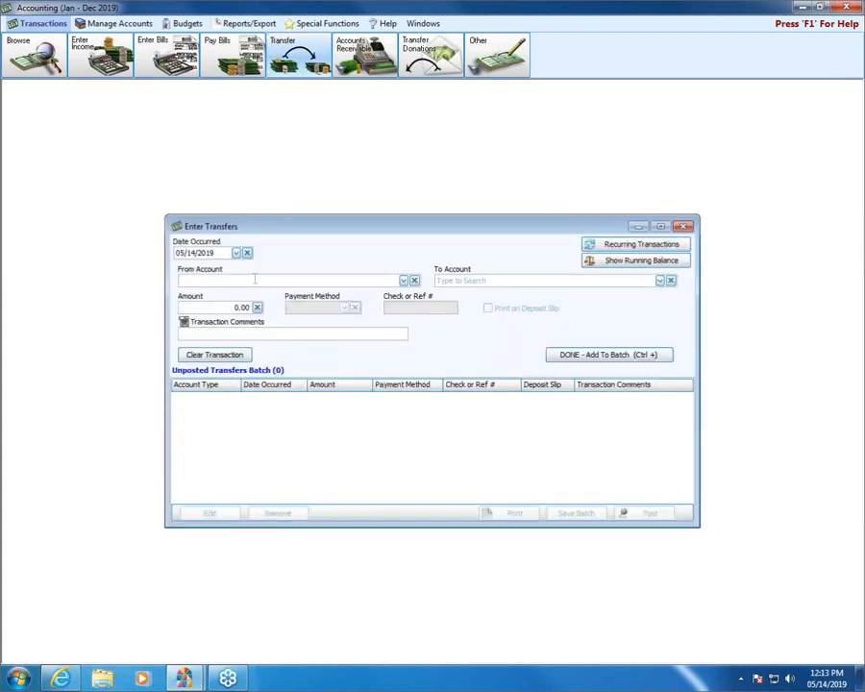
type("gener")
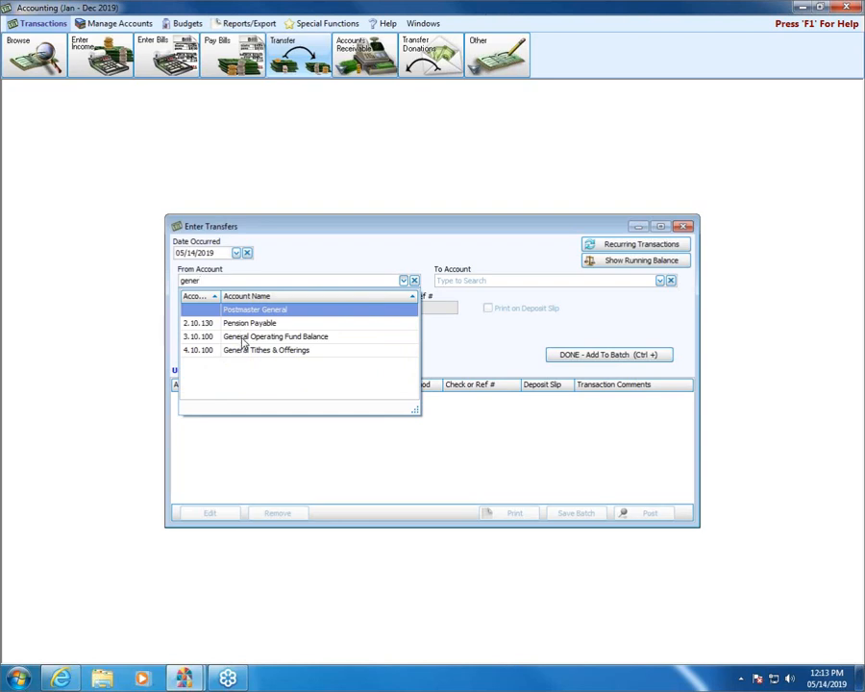
left_click(243, 337)
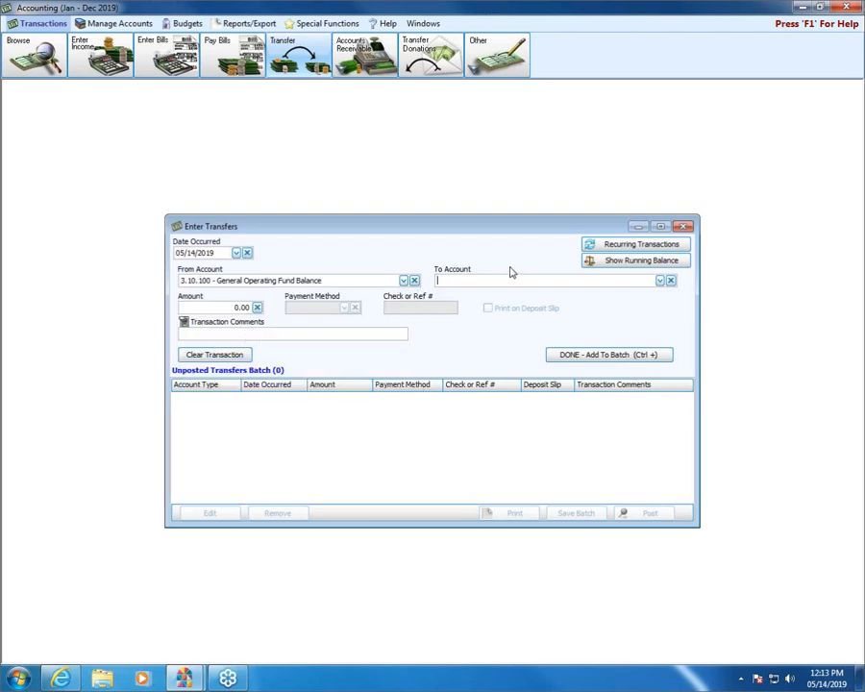
type("net")
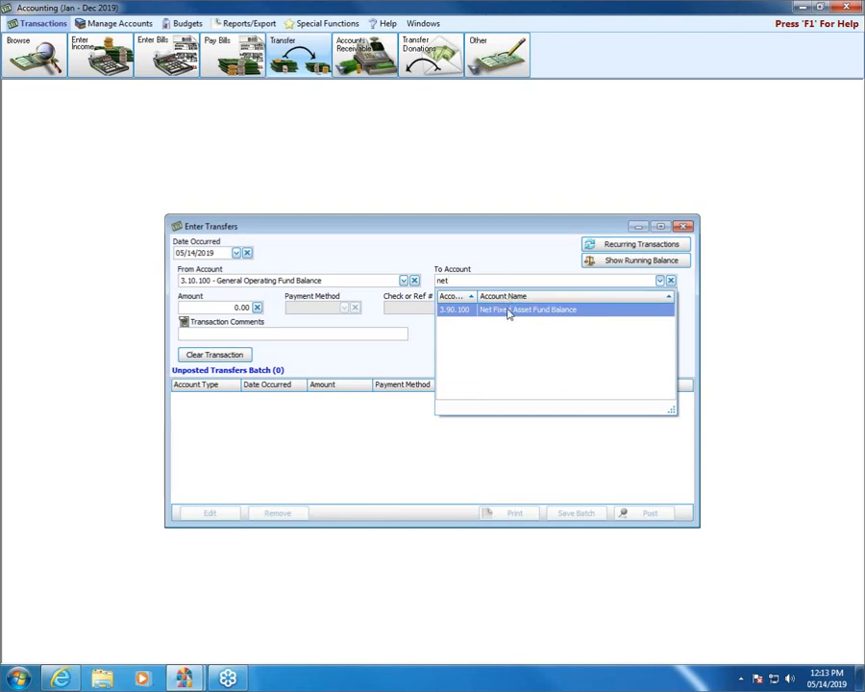
left_click(508, 311)
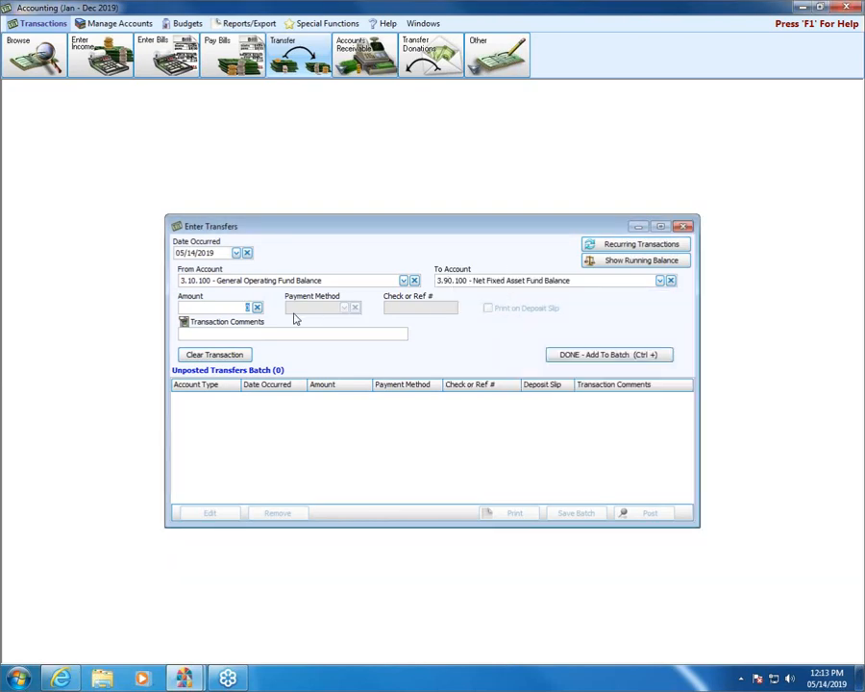
- Enter 15,000.00 with the comment "For purchase of new church van." for the fund balance transfer and add it to the batch
type("15000")
left_click(270, 330)
type("Forpurchase of new")
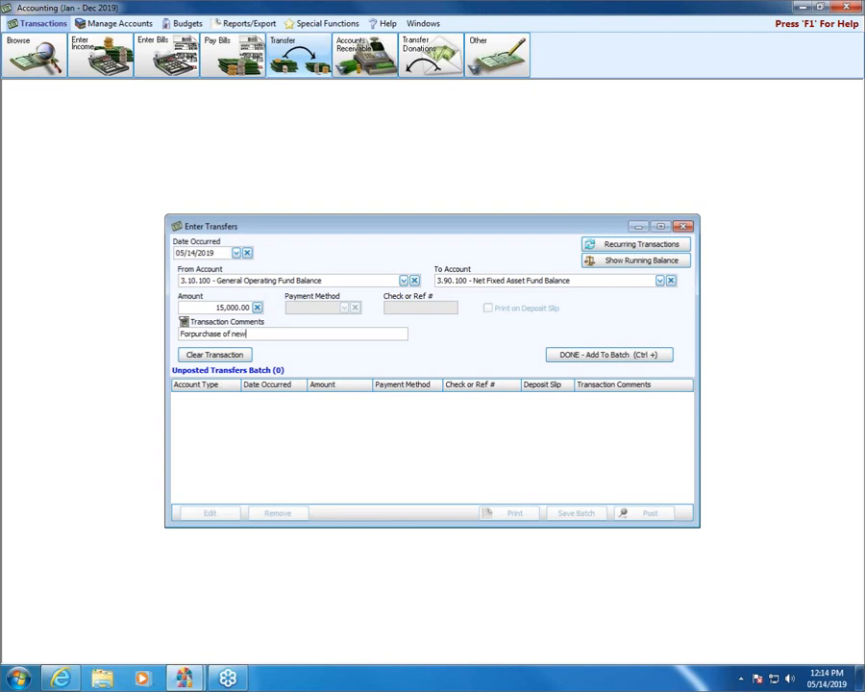
type(" church van.")
left_click(190, 334)
key("BackSpace")
key("Right")
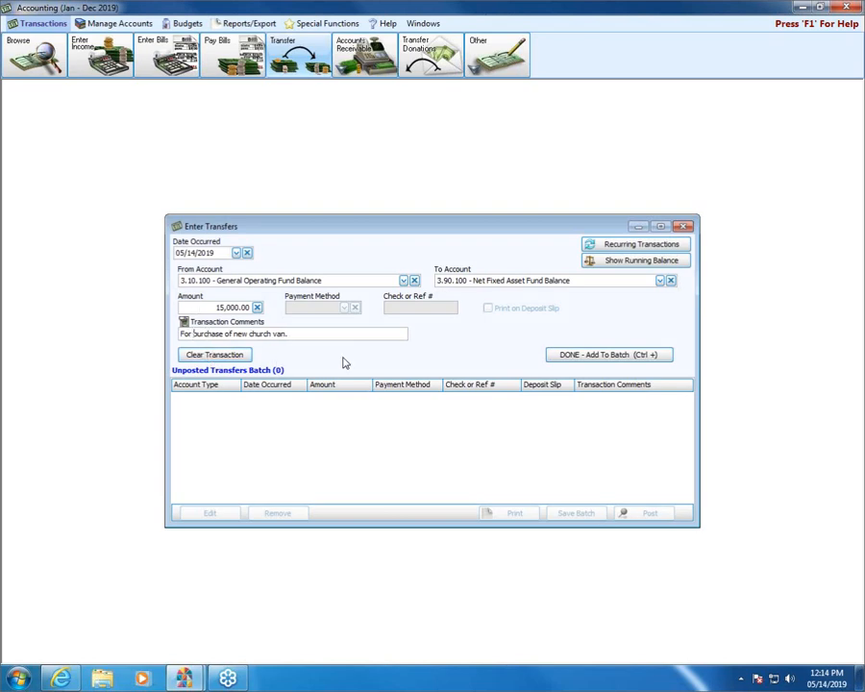
left_click(615, 357)
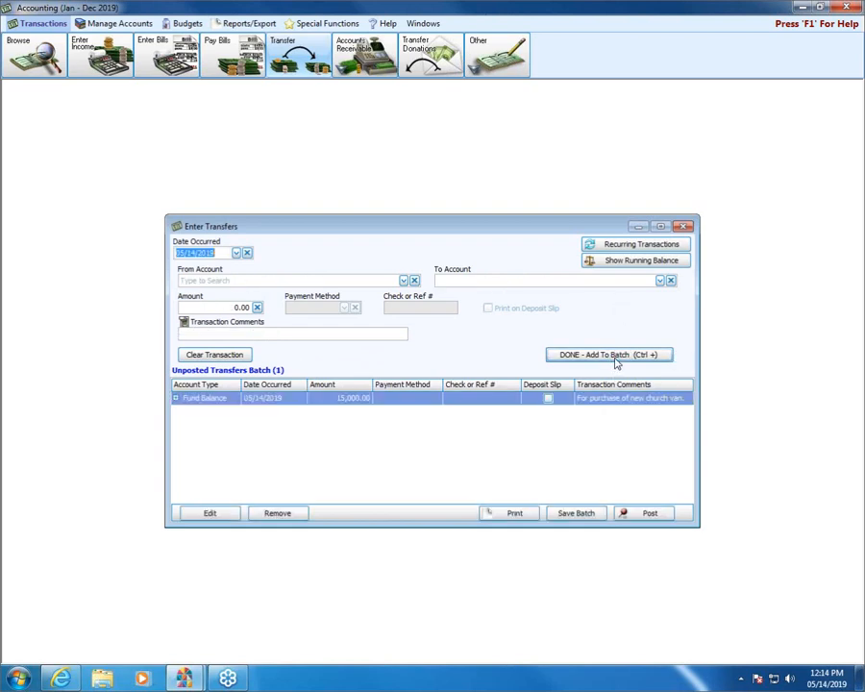
- Review the running balances for the fund balance transfer, and delete the entire unposted batch on exit
left_click(611, 263)
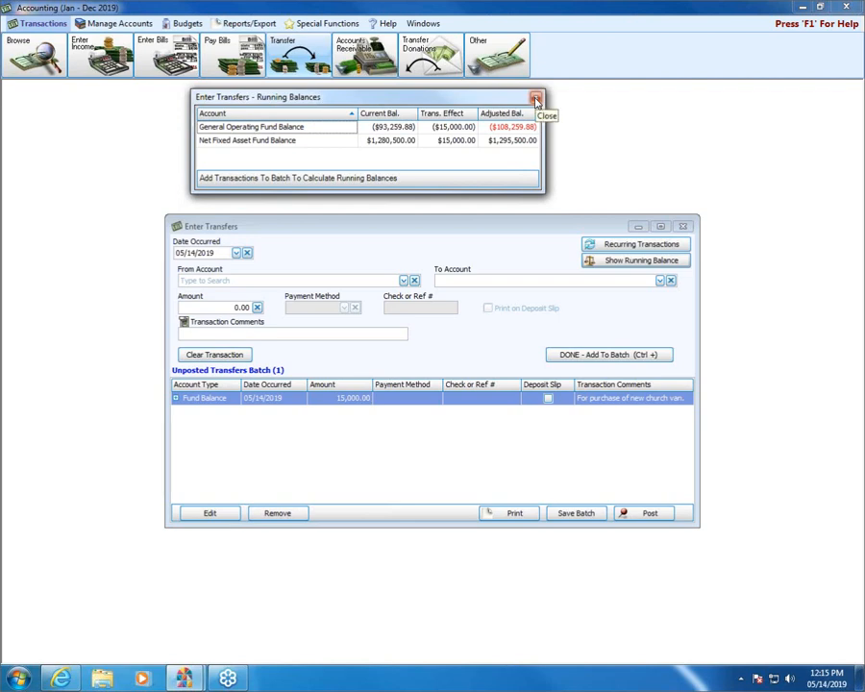
left_click(536, 99)
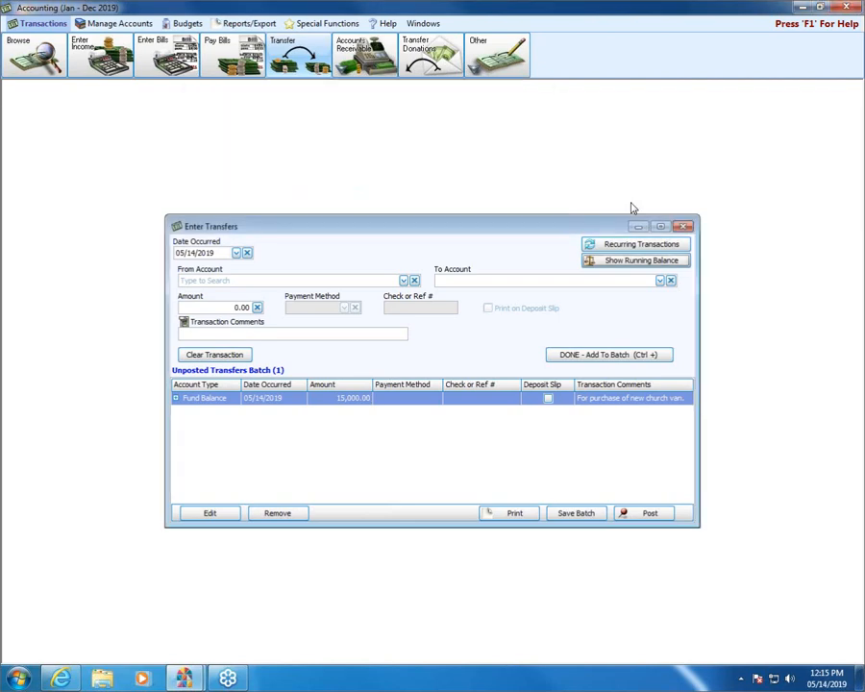
left_click(682, 227)
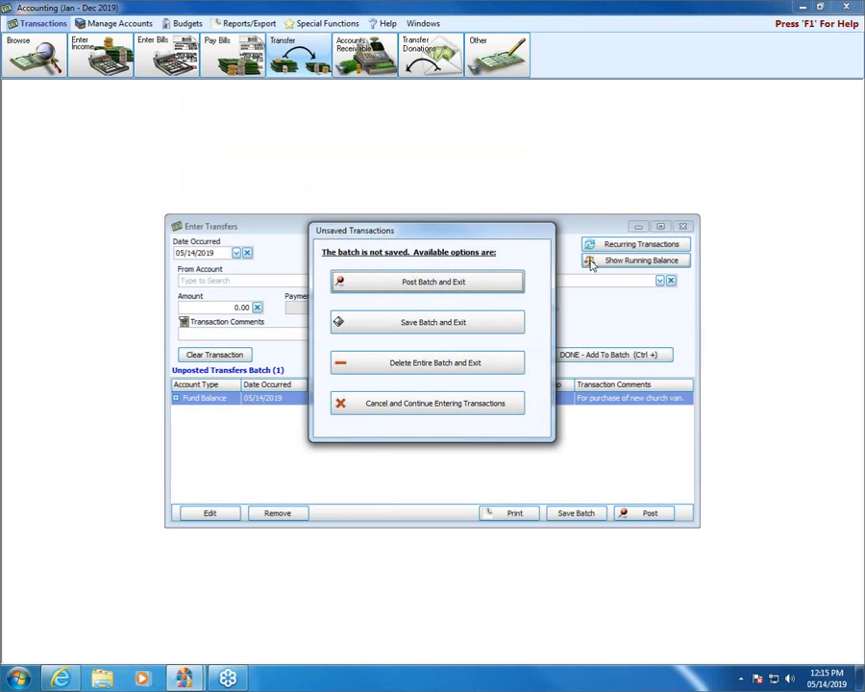
left_click(408, 364)
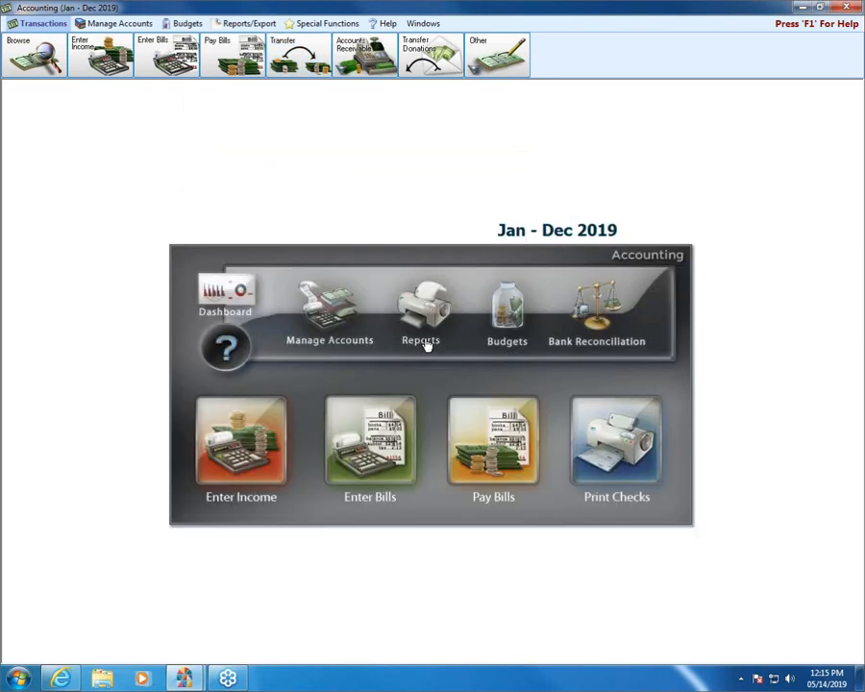
- Open the chart of accounts in tree view and start adding an expense account to the General Operating Fund
left_click(336, 317)
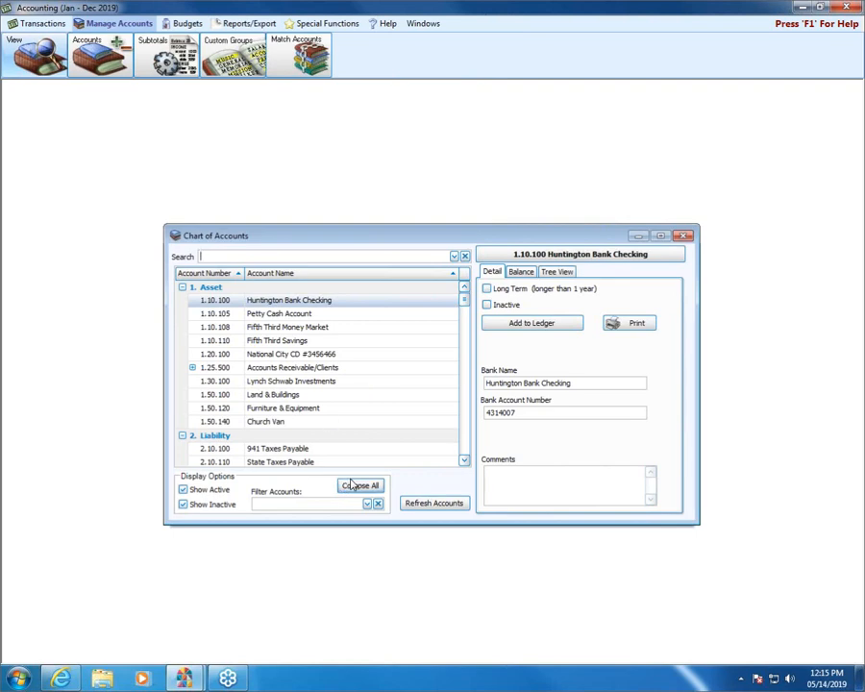
left_click(554, 274)
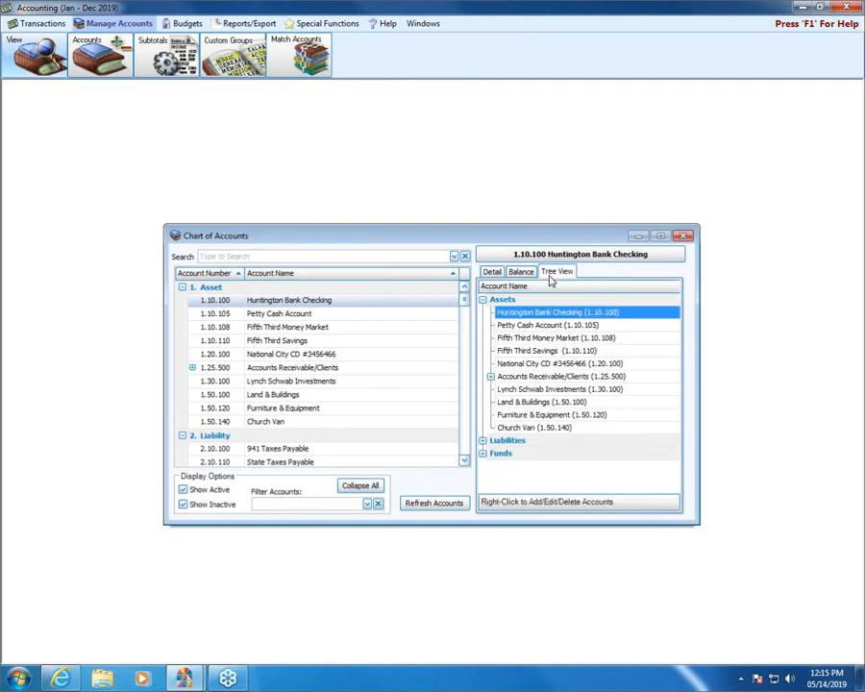
left_click(483, 299)
left_click(483, 325)
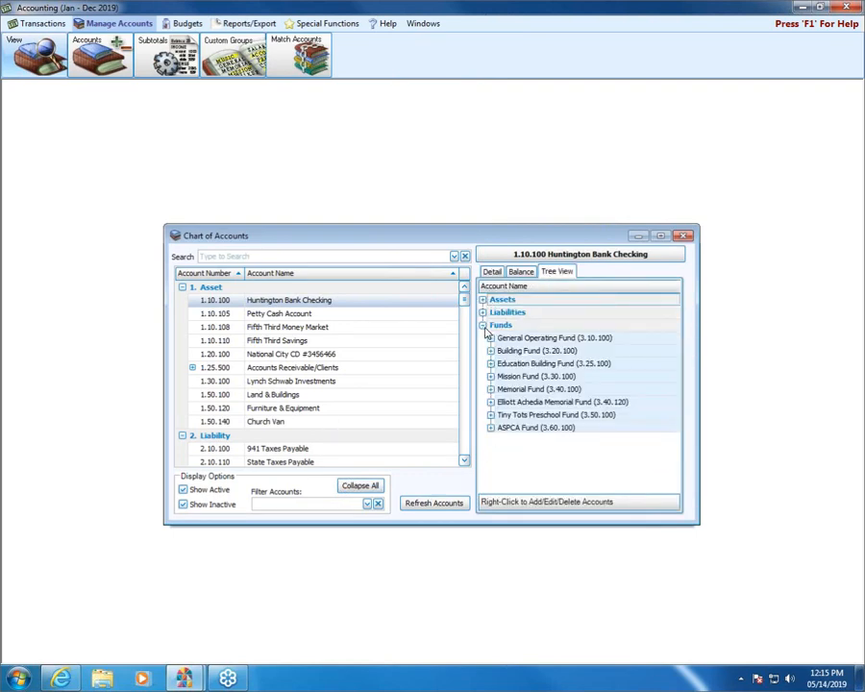
right_click(507, 339)
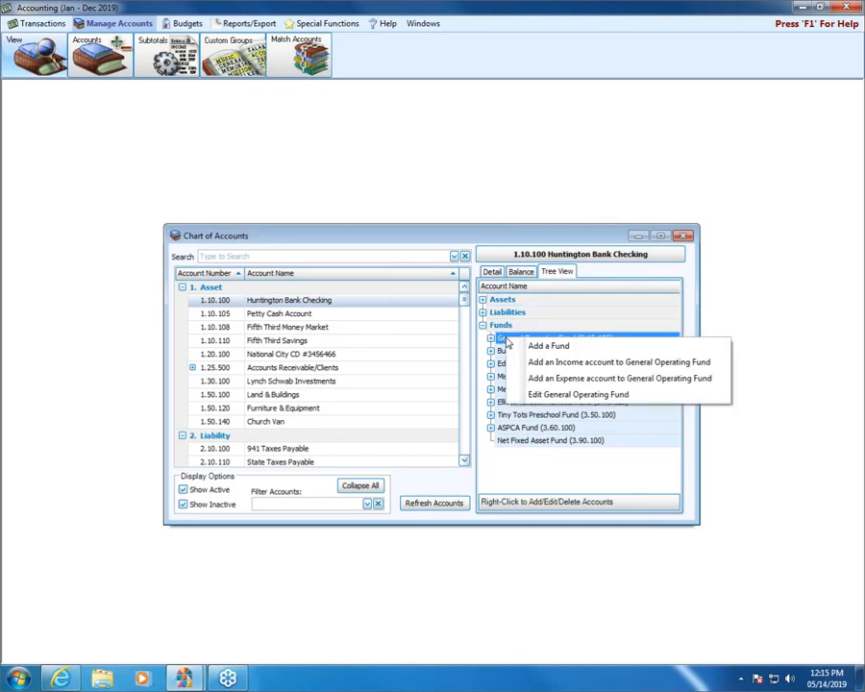
left_click(571, 380)
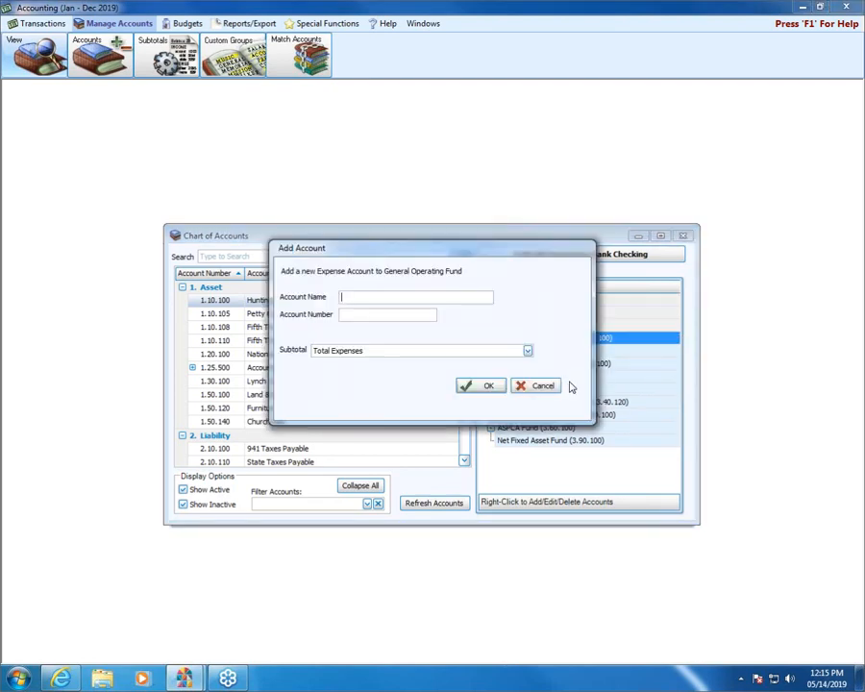
- Name the expense account "Van Purchase Expense", number it 5.60.100, and assign it to the Total Property & Building subtotal
type("Van Purchase Expense")
key("Tab")
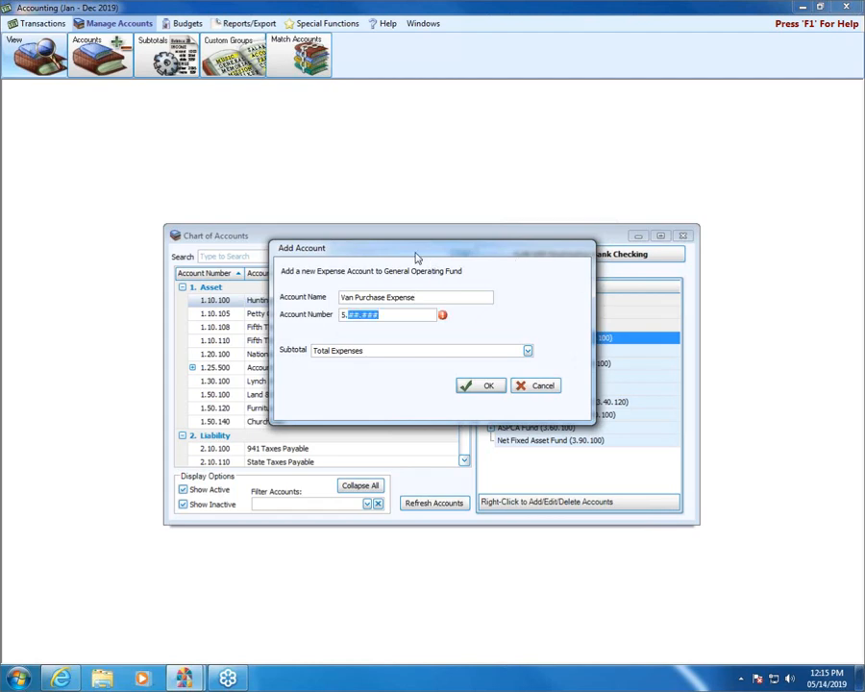
type("60.100")
left_click(528, 352)
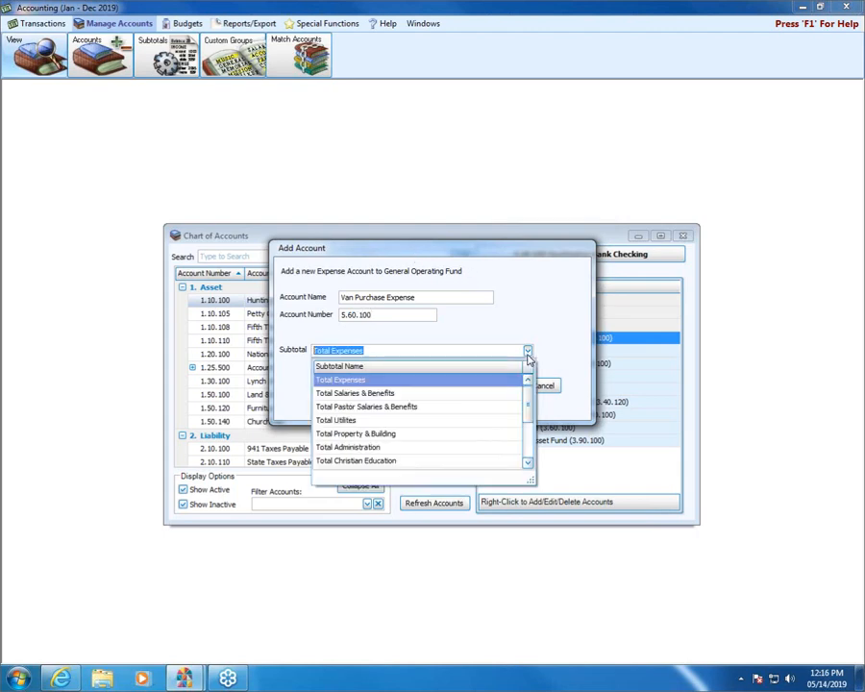
left_click(359, 439)
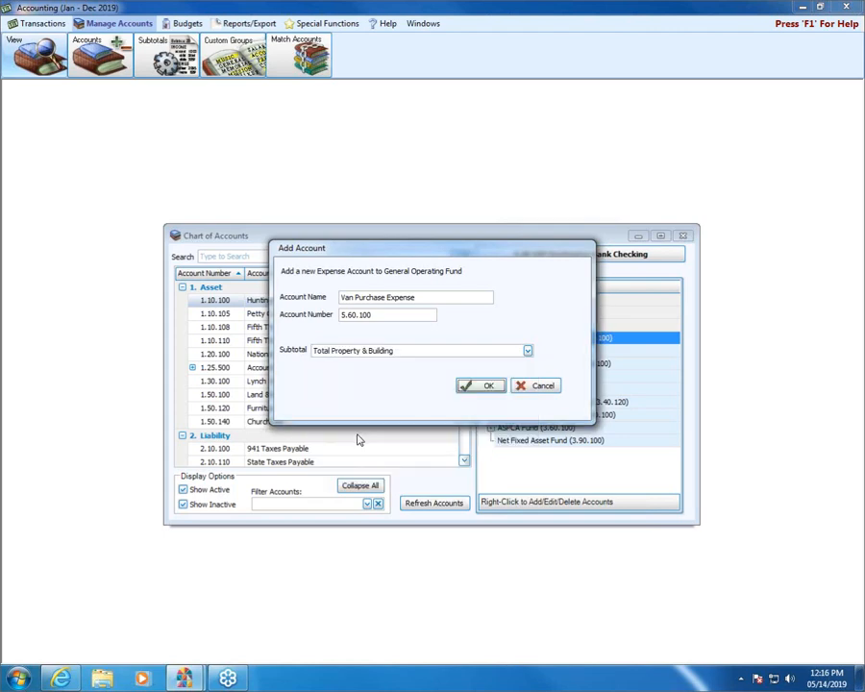
left_click(466, 386)
- Change the Van Purchase Expense account's number to 5.10.999
double_click(375, 315)
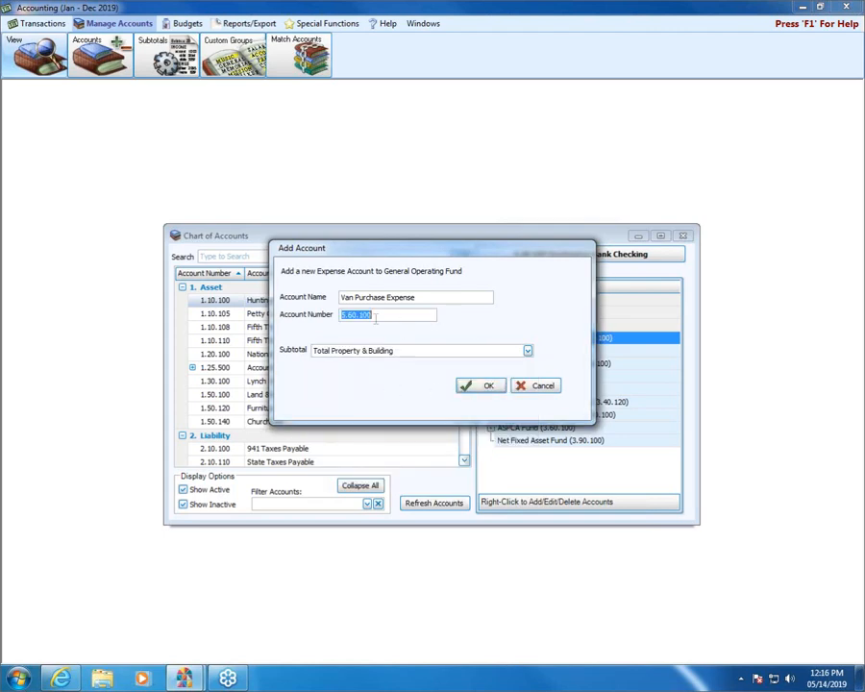
type("56")
key("BackSpace")
type("10.999")
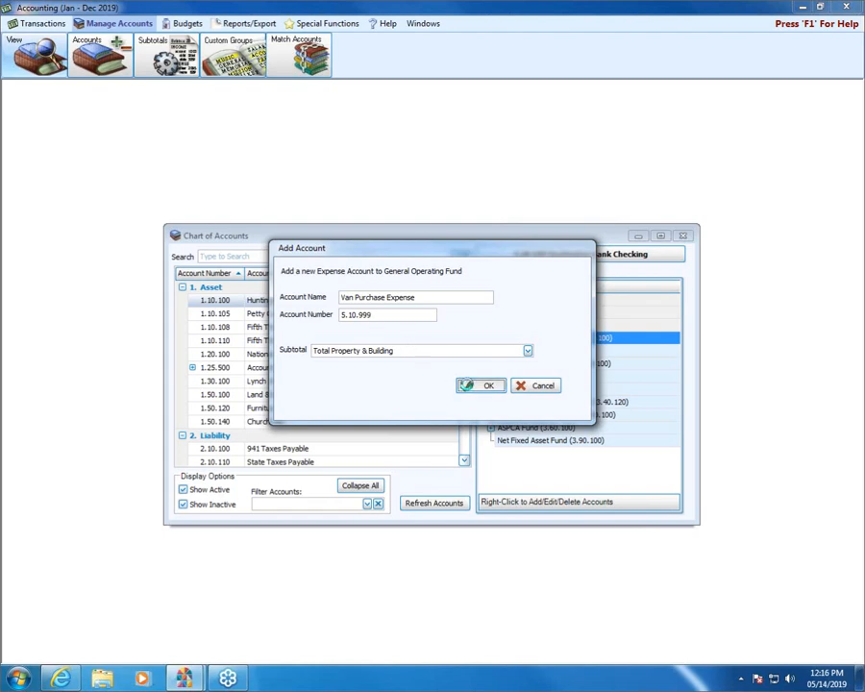
- Save the new Van Purchase Expense account and close the chart of accounts
left_click(468, 386)
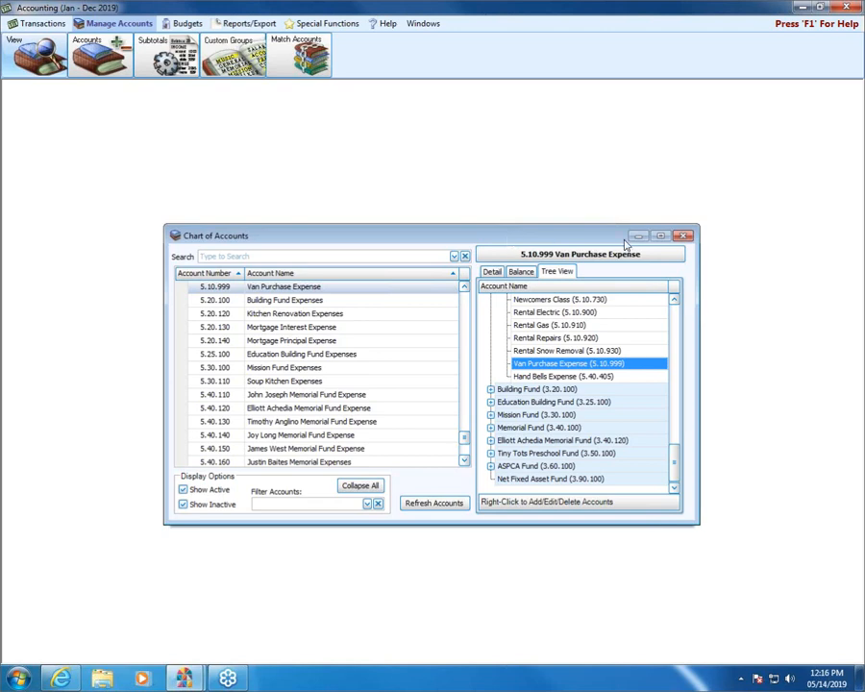
left_click(681, 236)
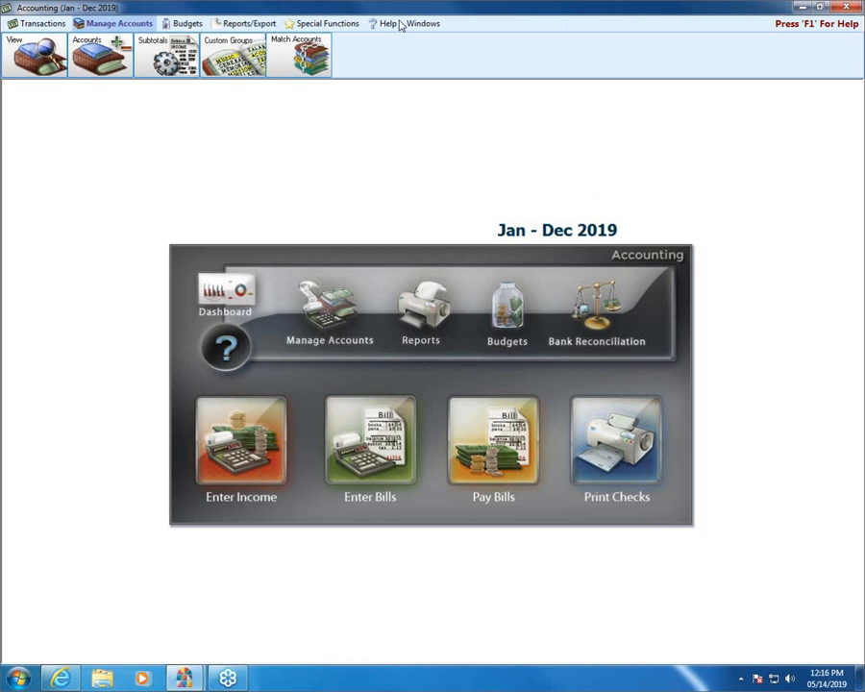
- Start a journal entry transaction dated 05/14/2019
left_click(35, 23)
left_click(483, 60)
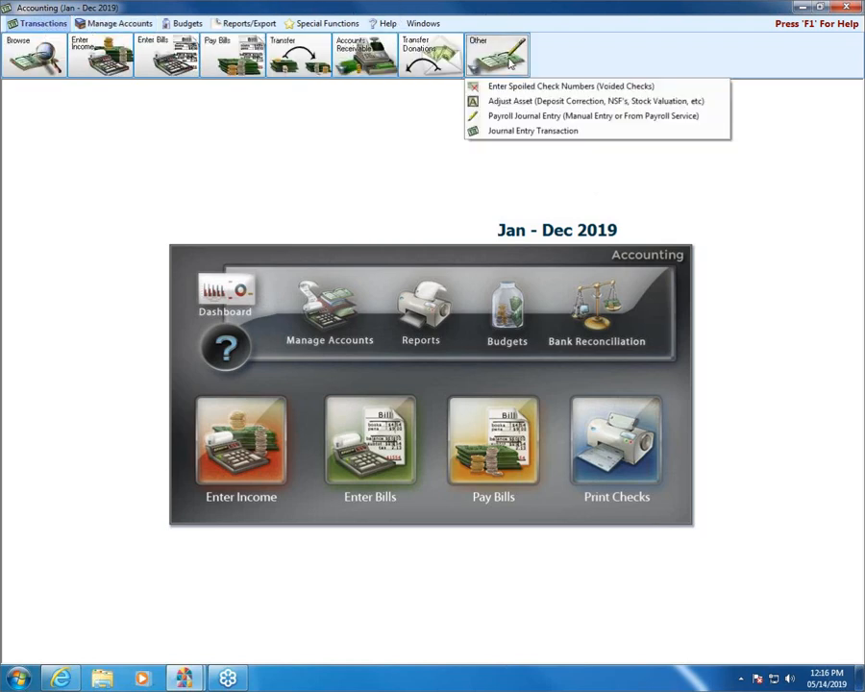
left_click(521, 129)
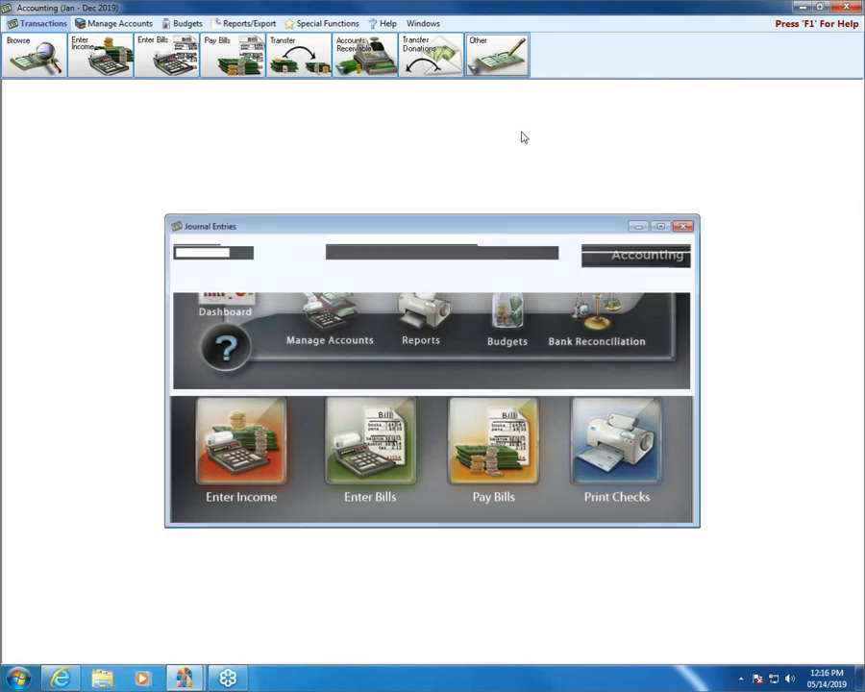
left_click(231, 255)
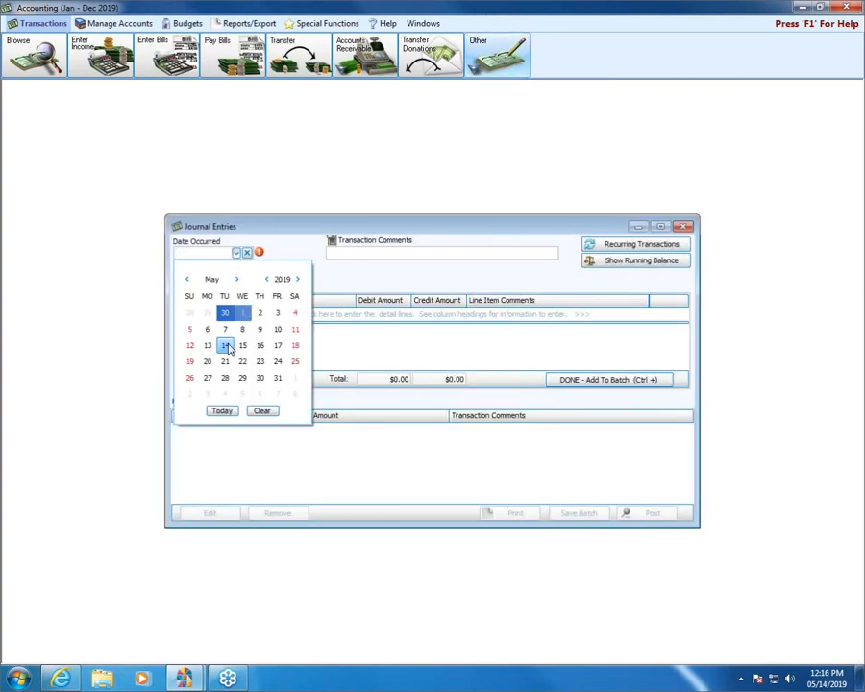
left_click(223, 414)
- Add a journal line that debits 5.10.999 - Van Purchase Expense for 15,000.00
left_click(236, 314)
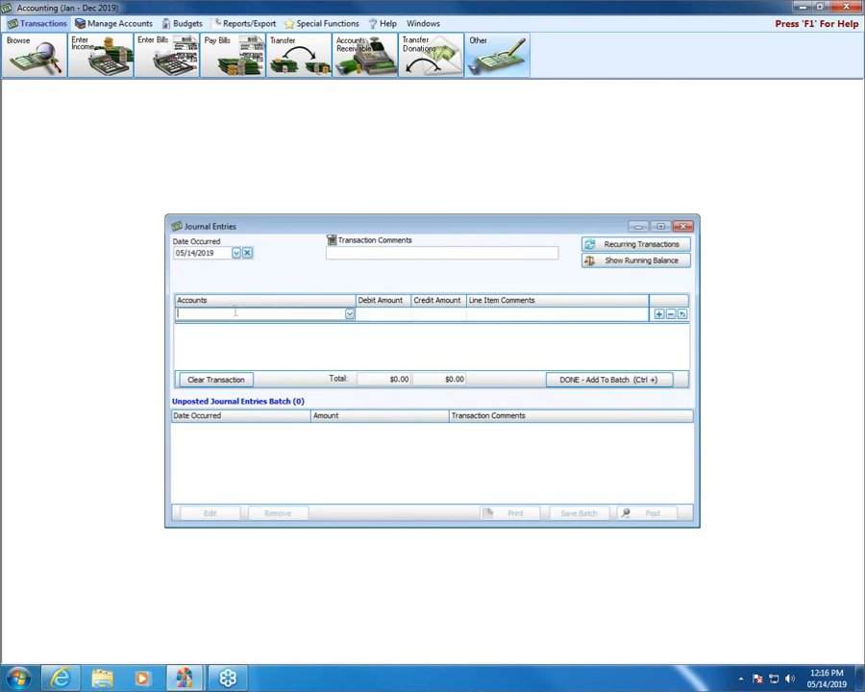
type("van")
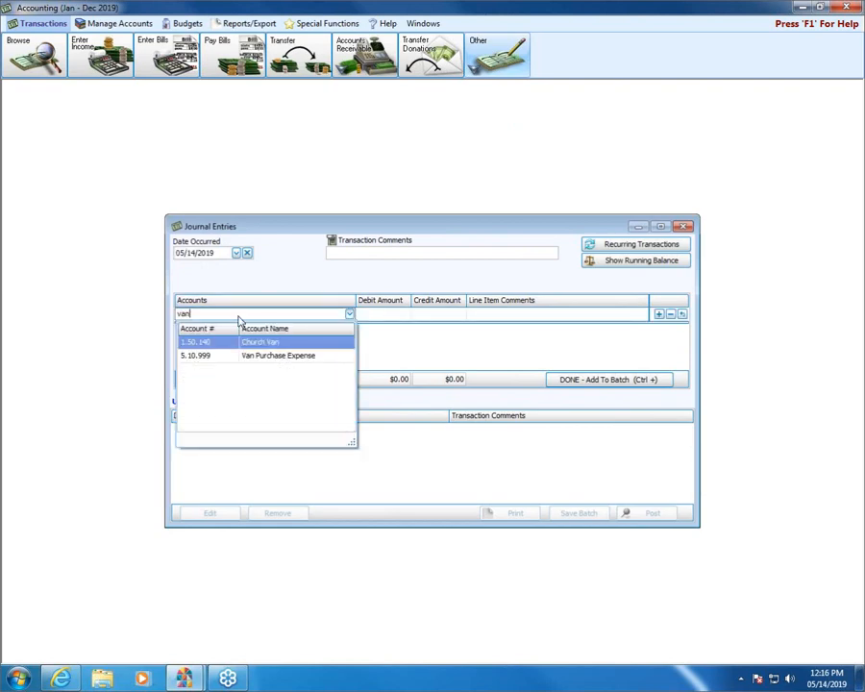
left_click(258, 358)
left_click(390, 313)
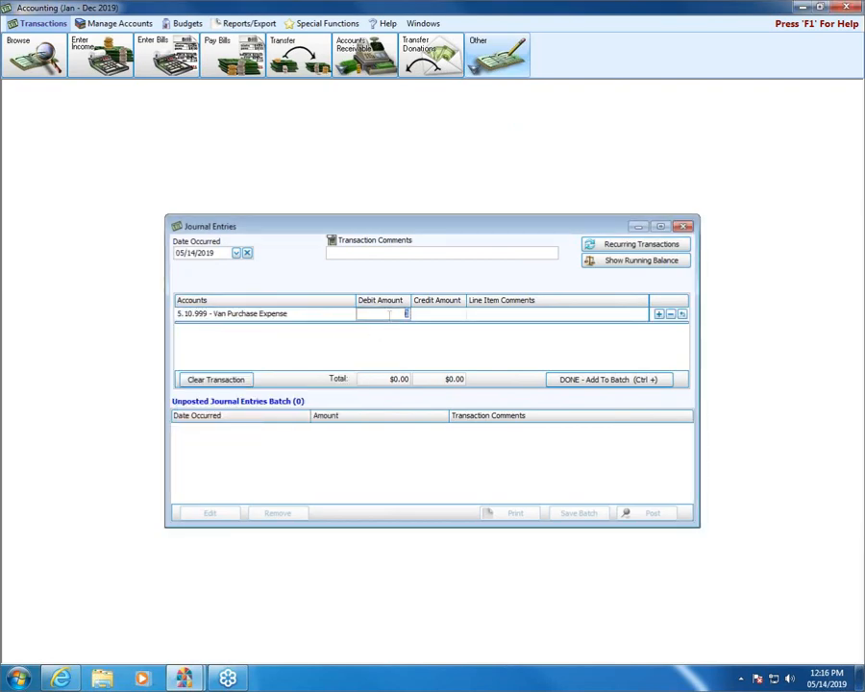
type("15000")
left_click(659, 314)
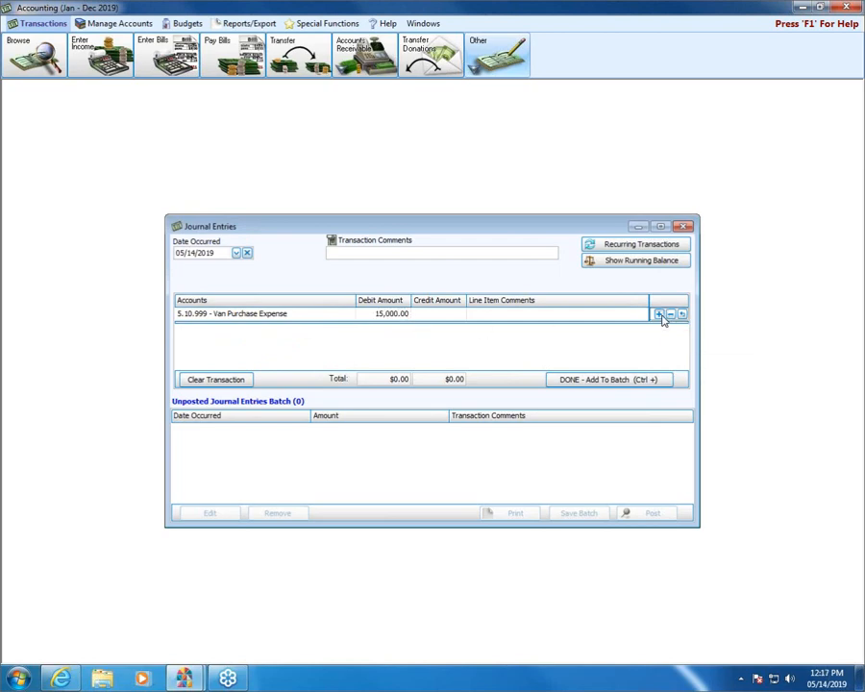
- Credit 15,000.00 to 3.90.100 - Net Fixed Asset Fund Balance and add the journal entry to the batch
type("net")
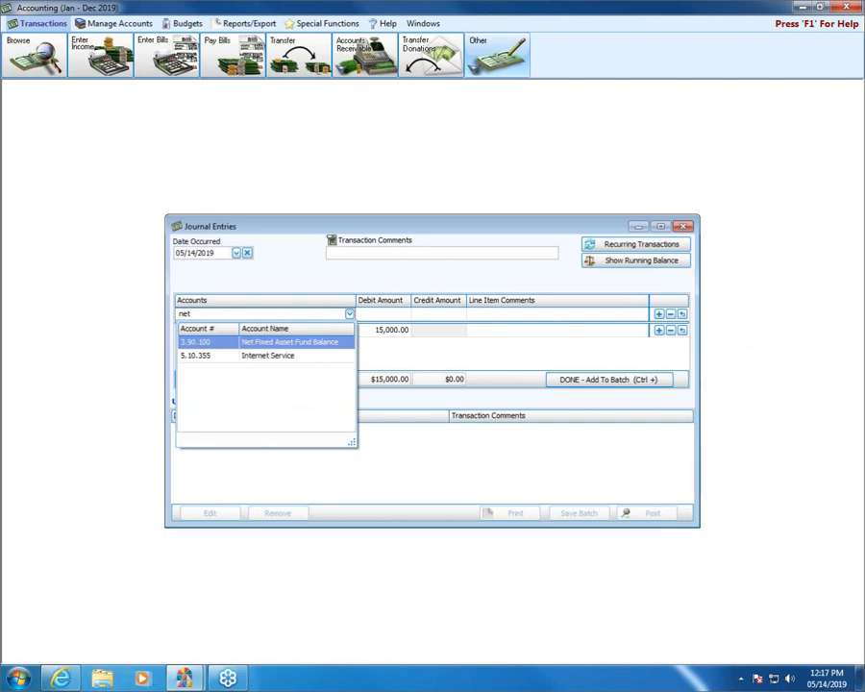
key("Tab")
left_click(417, 318)
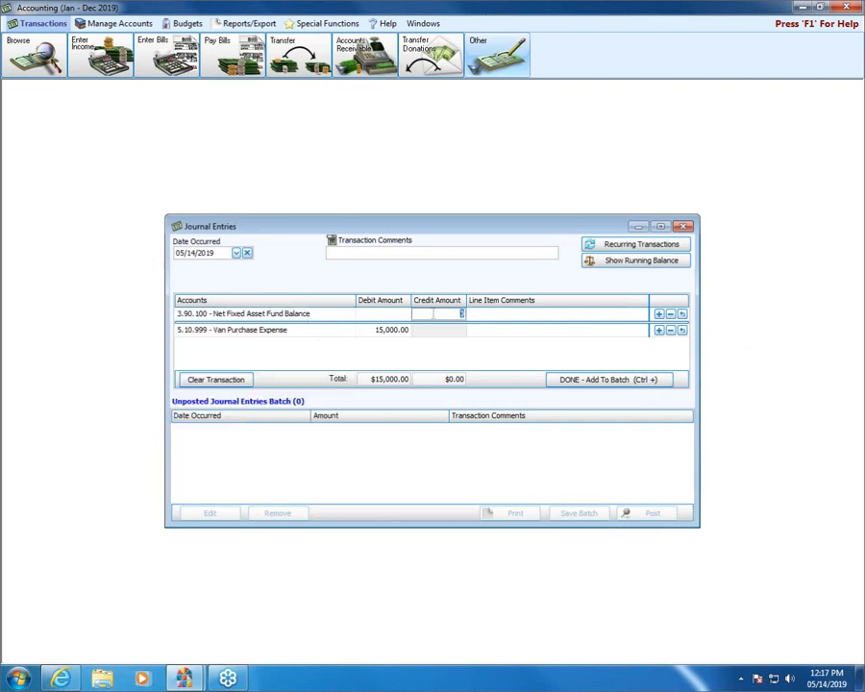
type("15,000")
left_click(585, 382)
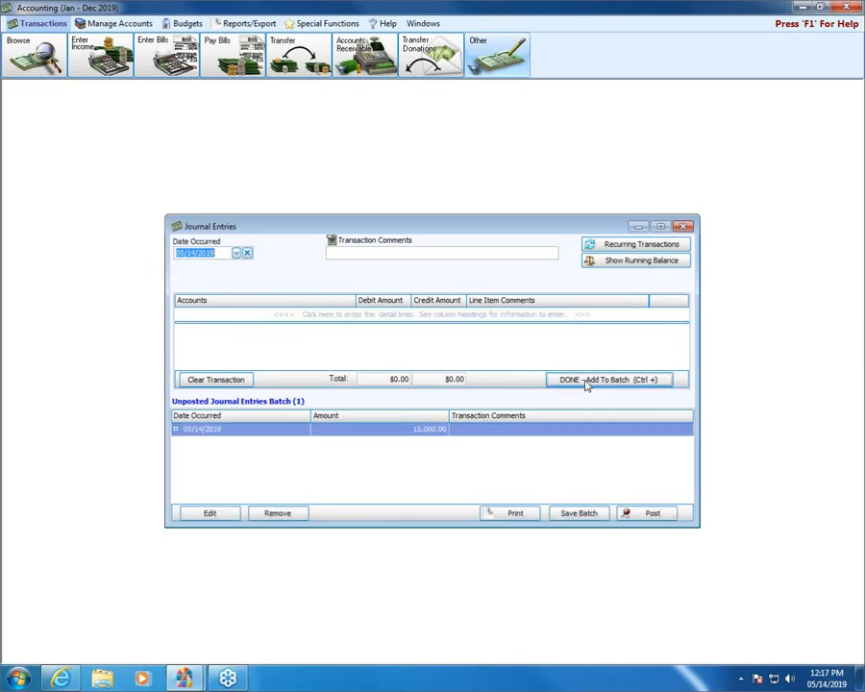
- Show the running balances for the van purchase journal entry
left_click(619, 264)
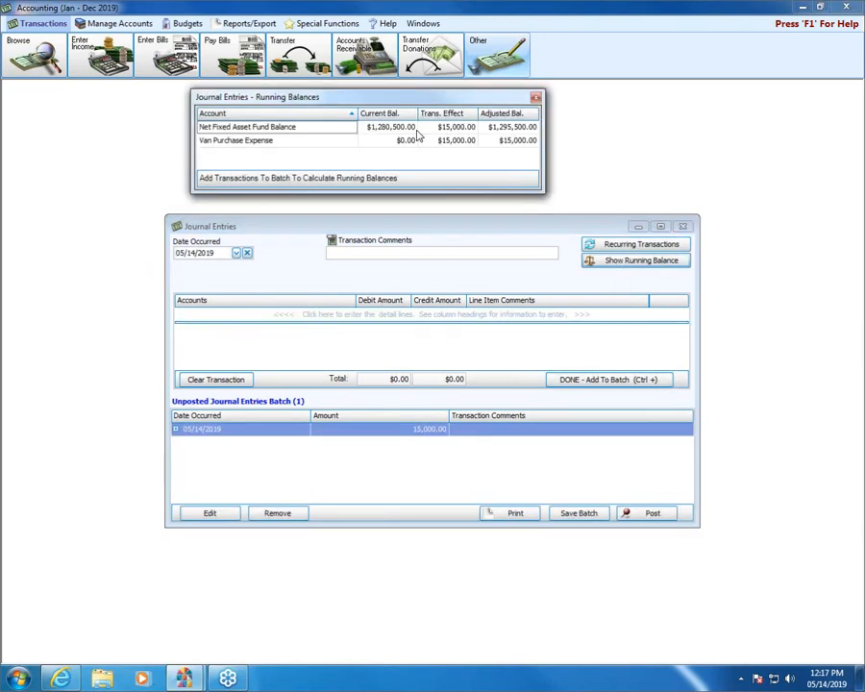